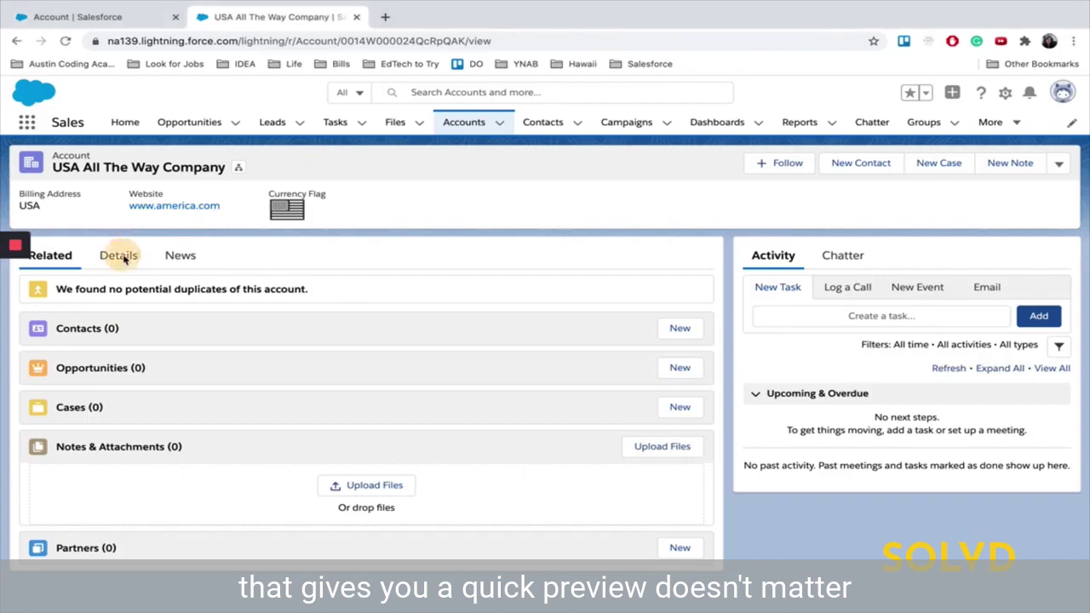
# - Switch the USA All The Way Company account from News to its Details tab
pyautogui.click(175, 255)
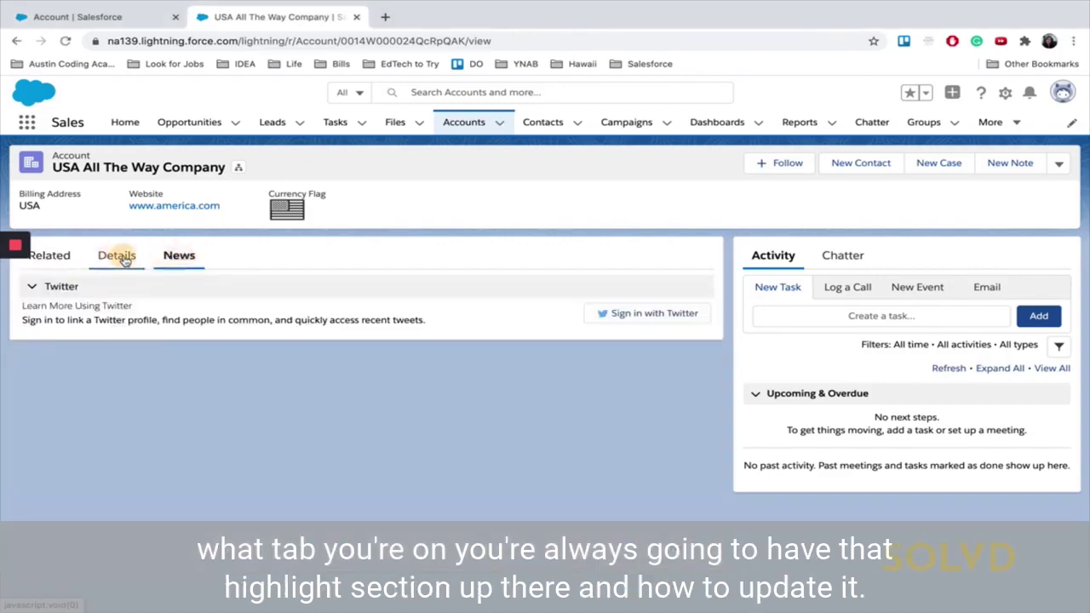
pyautogui.click(116, 258)
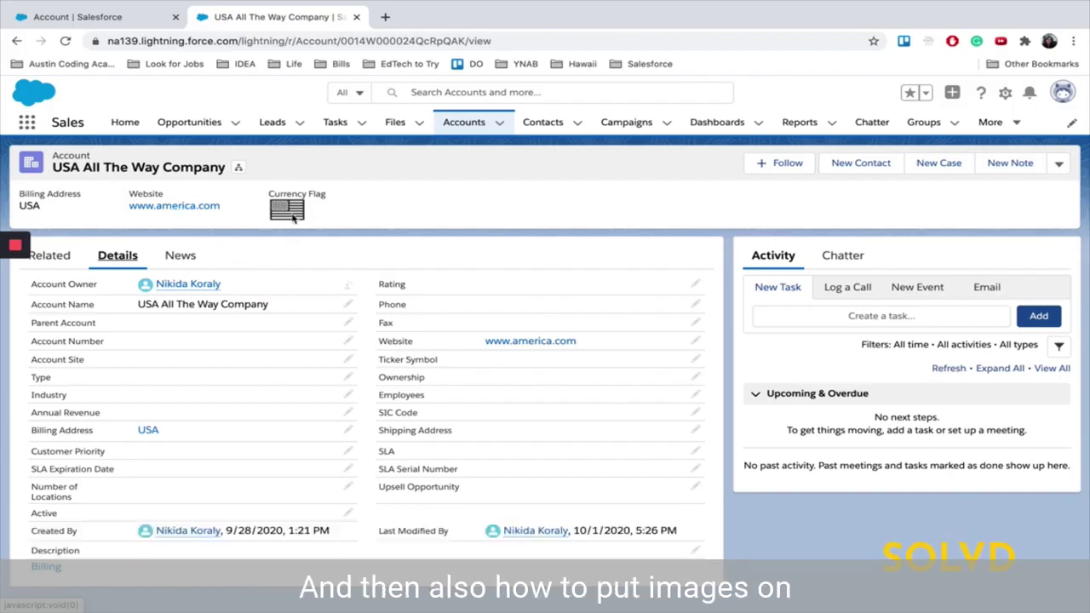
# - Replace the billing country USA with Mexico and save the account
pyautogui.click(348, 430)
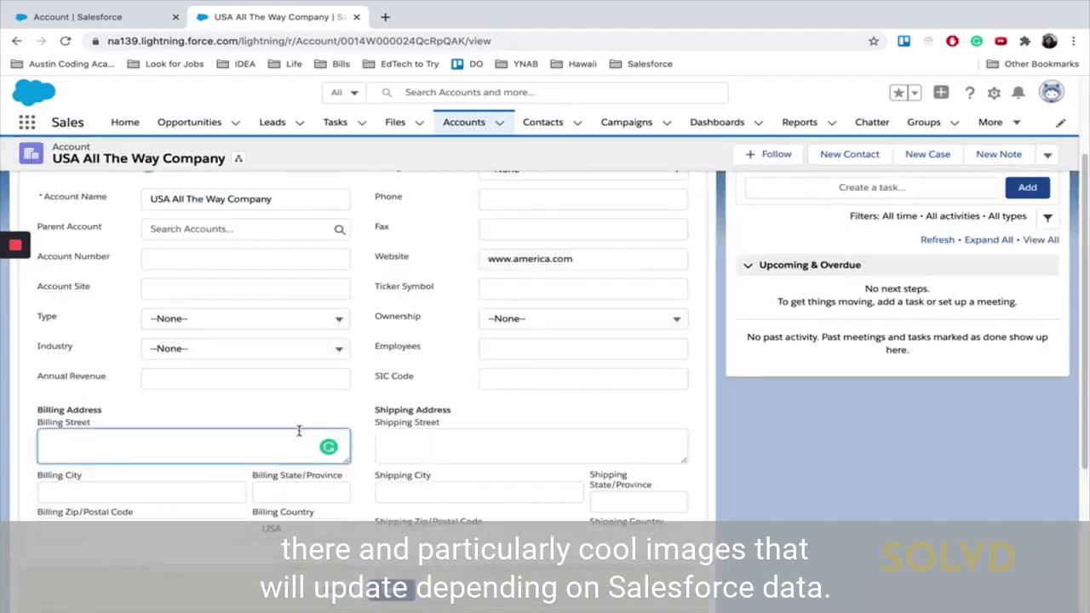
pyautogui.moveTo(303, 528); pyautogui.dragTo(242, 520)
pyautogui.press('BackSpace')
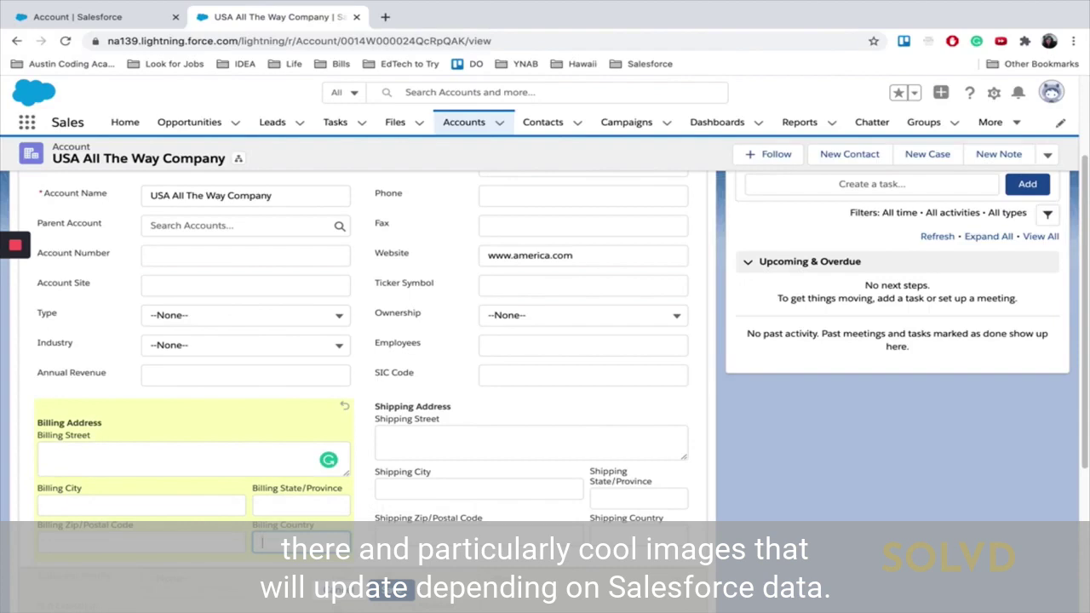
pyautogui.scroll(5, 12, 406)
pyautogui.scroll(-5, 12, 406)
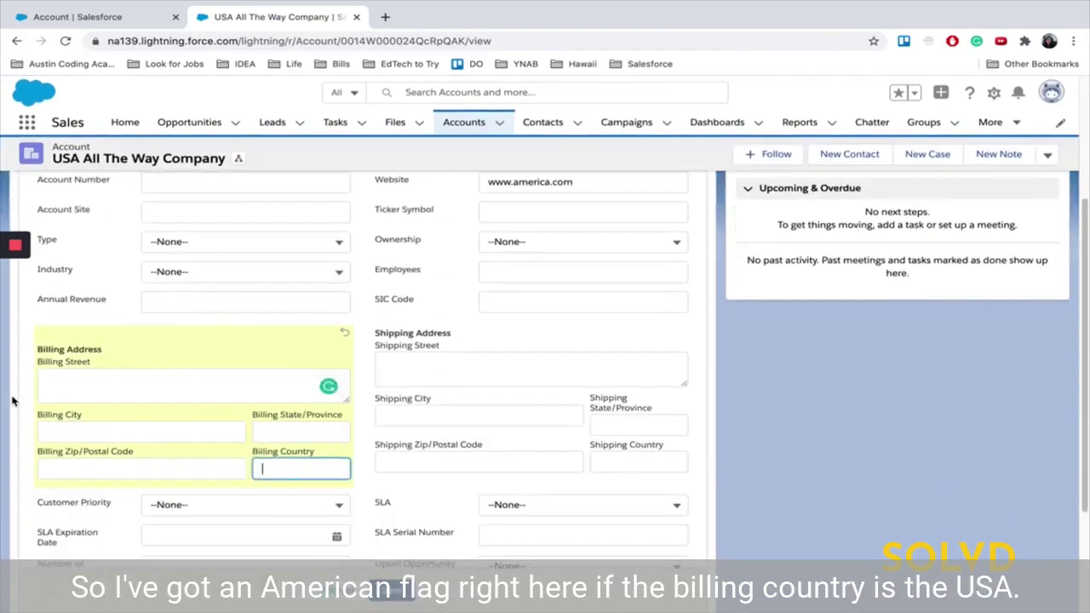
pyautogui.write('Mex')
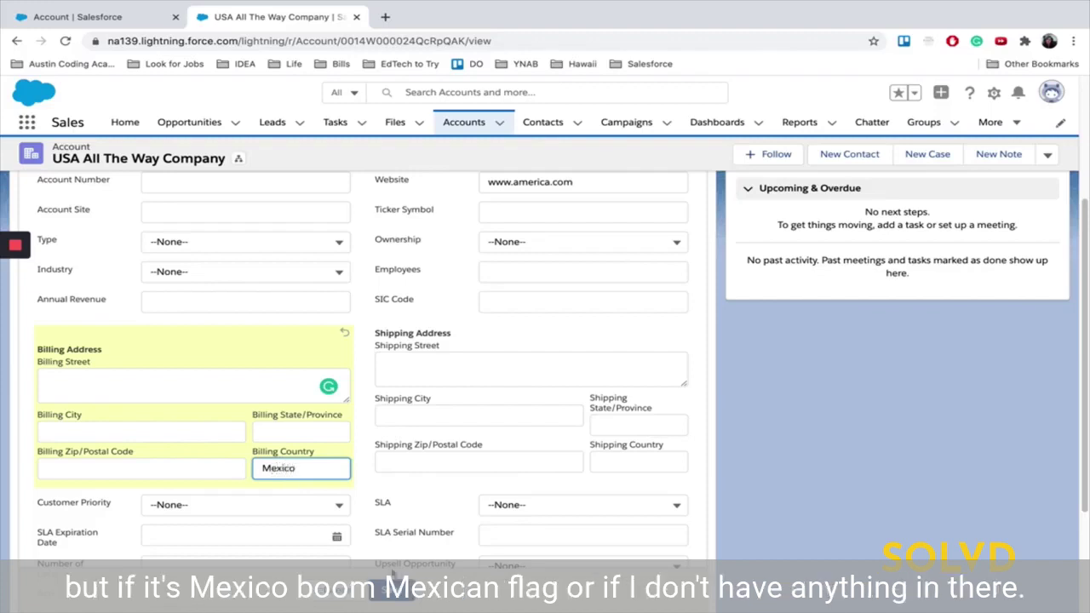
pyautogui.write('ico')
pyautogui.click(402, 589)
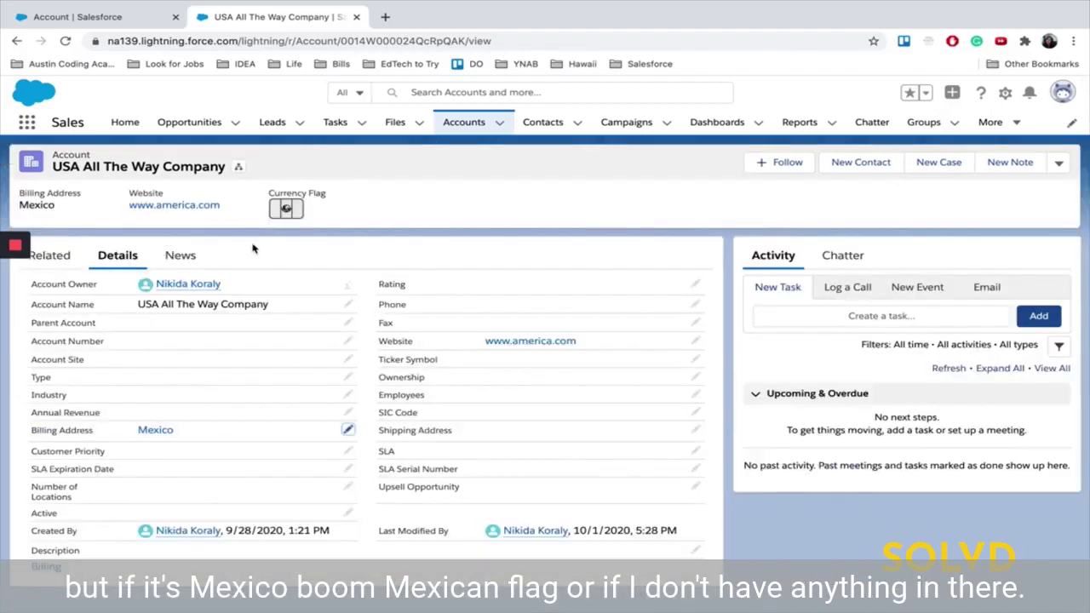
# - Delete the Mexico billing country so it is empty, and save again
pyautogui.click(348, 429)
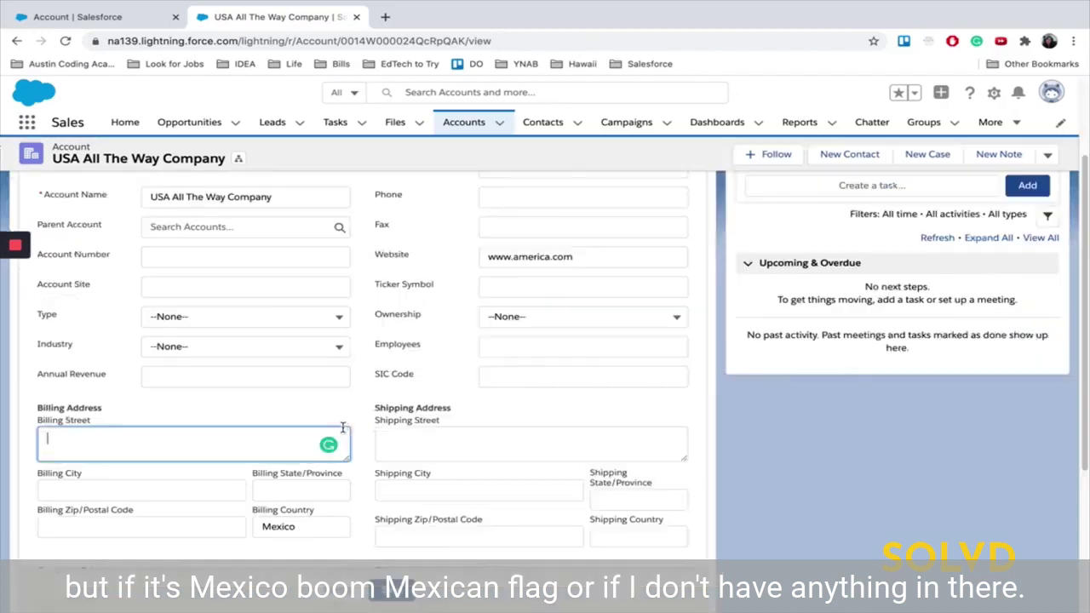
pyautogui.click(295, 531)
pyautogui.moveTo(294, 531); pyautogui.dragTo(254, 528)
pyautogui.press('BackSpace')
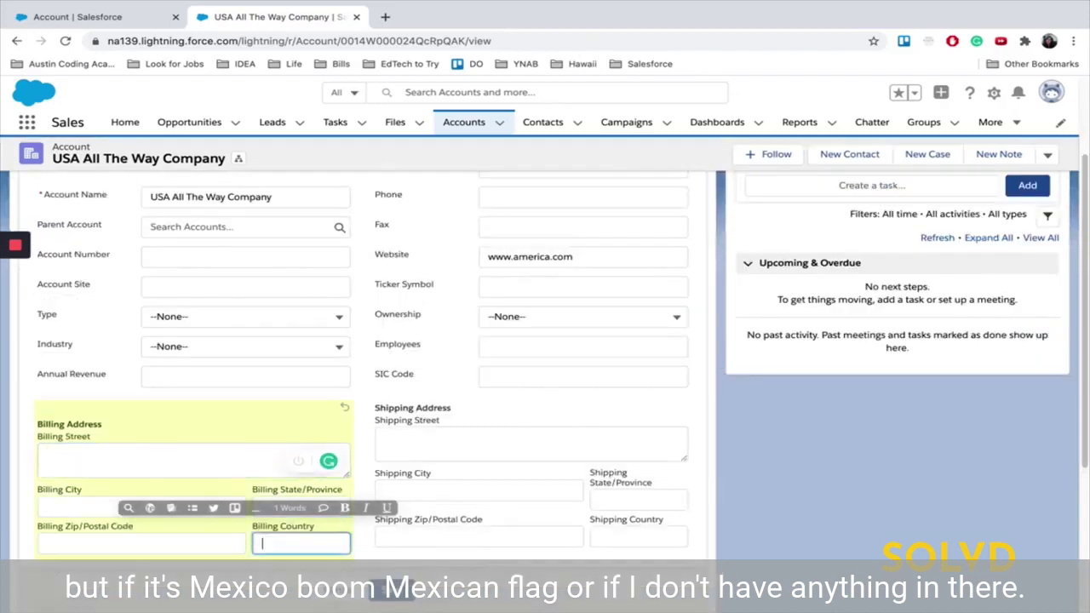
pyautogui.click(391, 590)
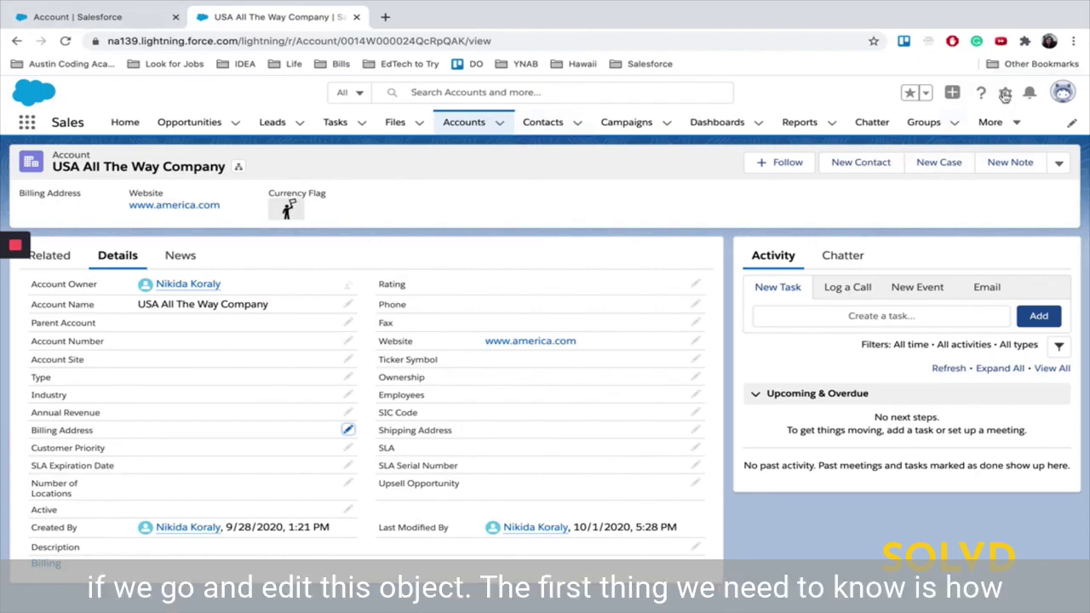
# - Open Account in Object Manager, view the System Default compact layout, then return to the compact layouts list
pyautogui.click(1004, 92)
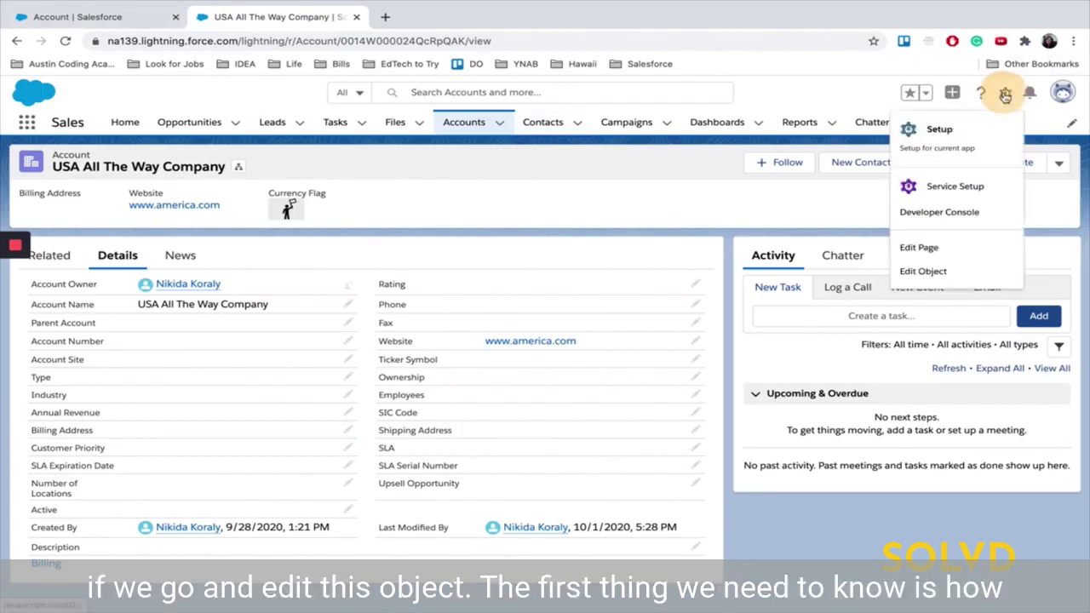
pyautogui.click(934, 272)
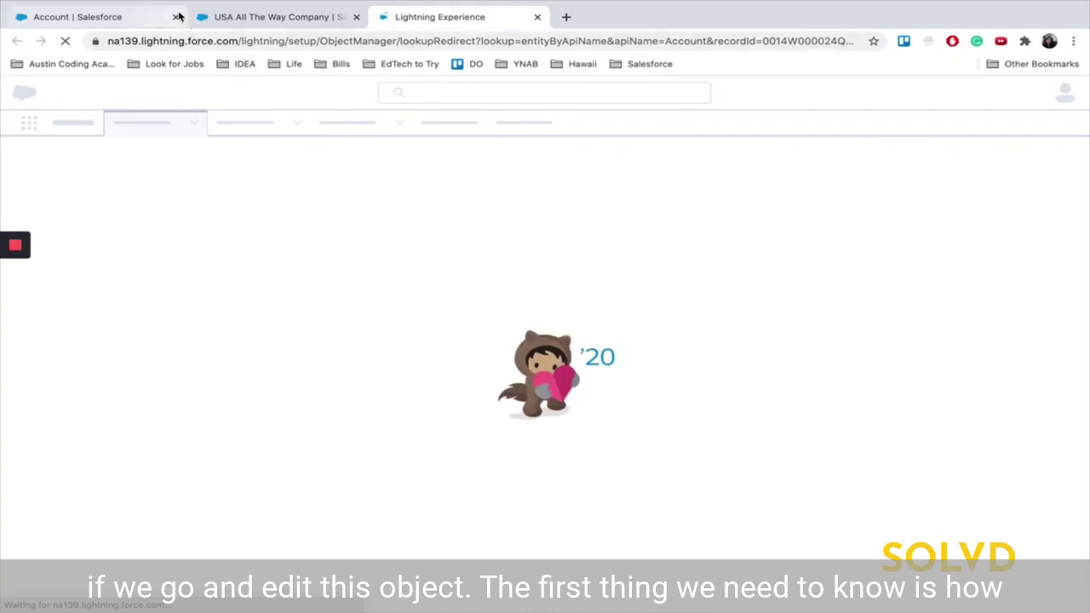
pyautogui.click(175, 16)
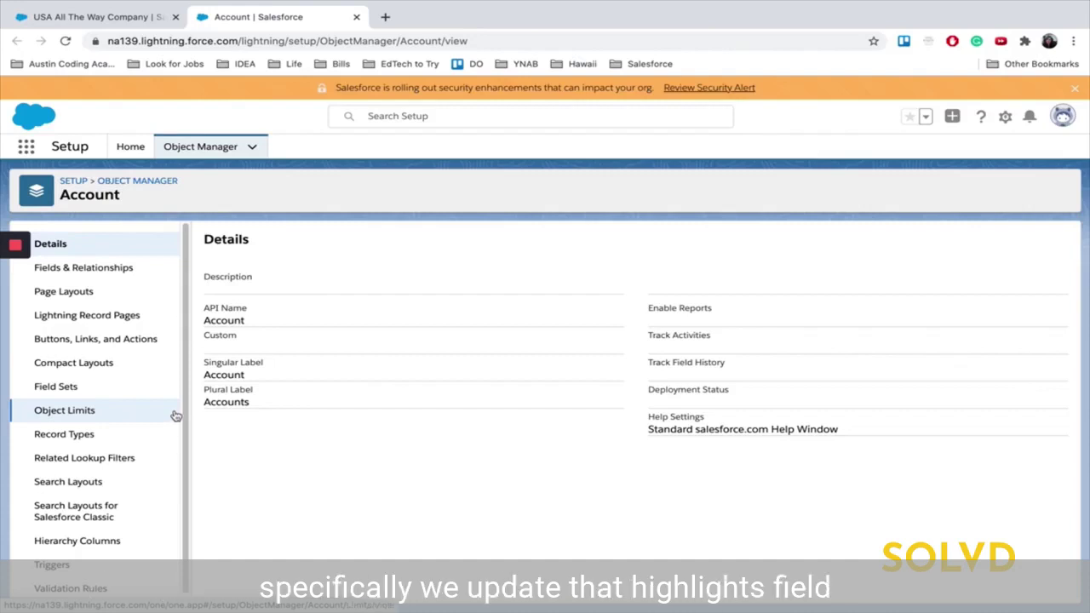
pyautogui.click(111, 365)
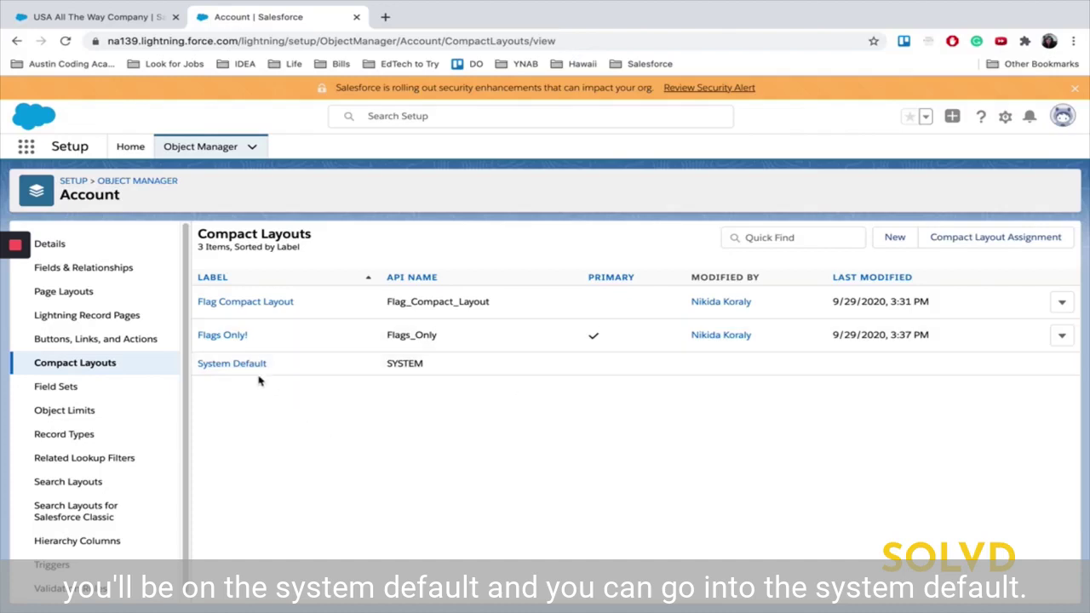
pyautogui.click(232, 364)
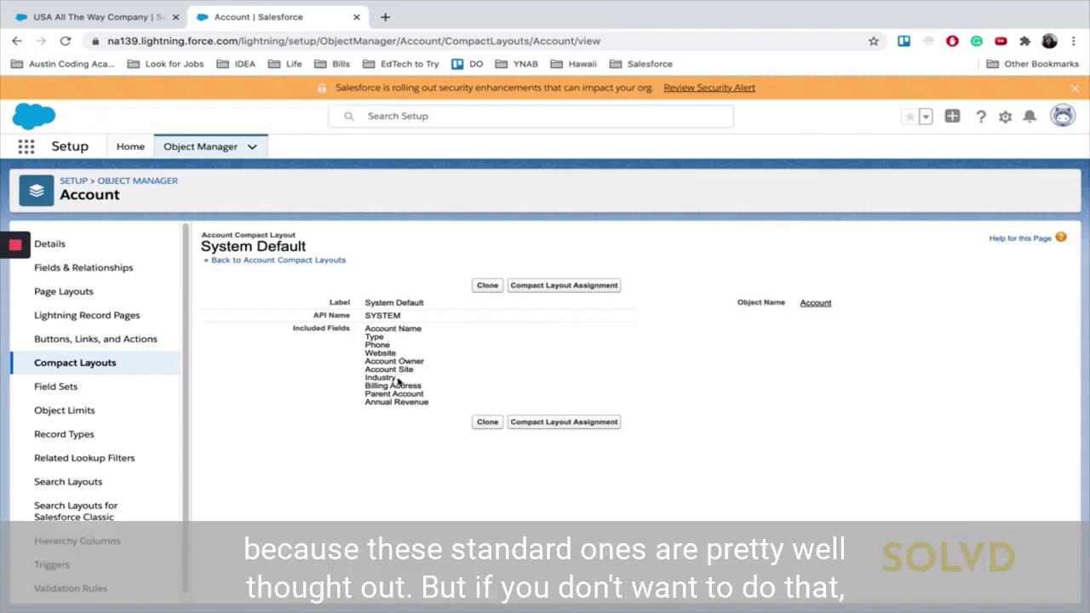
pyautogui.click(16, 42)
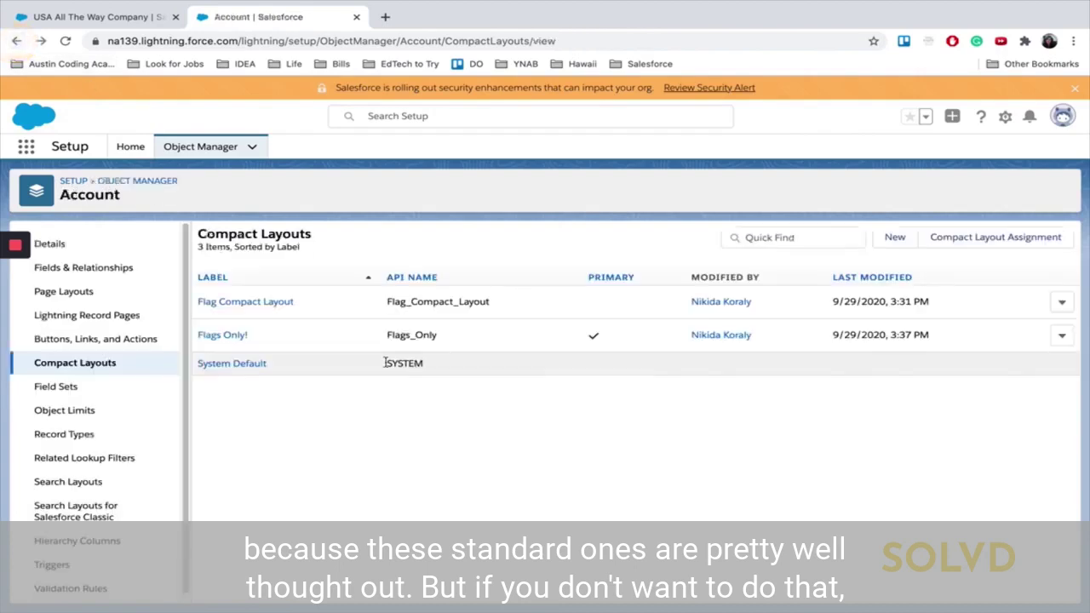
# - Start a new compact layout labelled Test
pyautogui.click(898, 238)
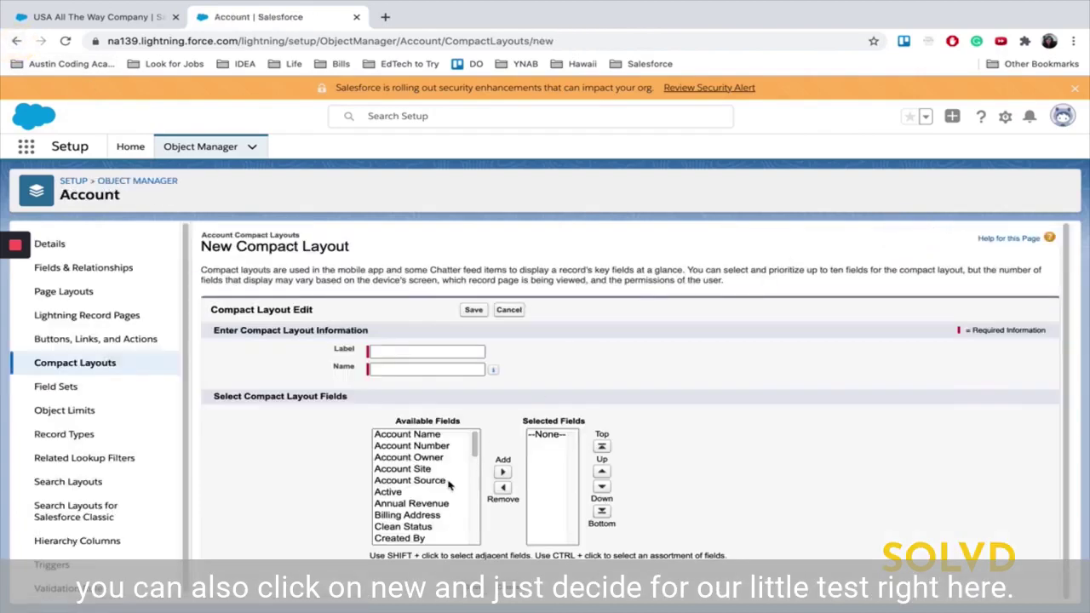
pyautogui.scroll(-3, 426, 486)
pyautogui.scroll(3, 426, 486)
pyautogui.click(404, 351)
pyautogui.write('Test')
pyautogui.press('Tab')
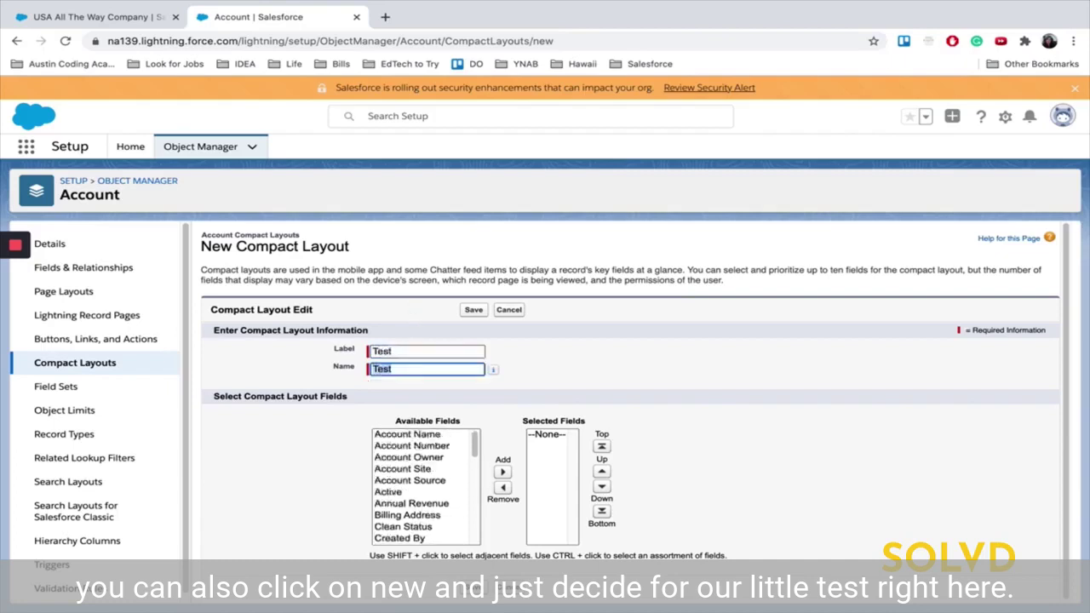
# - Add Fax, Account Name and Annual Revenue, move Account Name to the top, and save
pyautogui.click(406, 492)
pyautogui.scroll(-5, 409, 502)
pyautogui.click(401, 501)
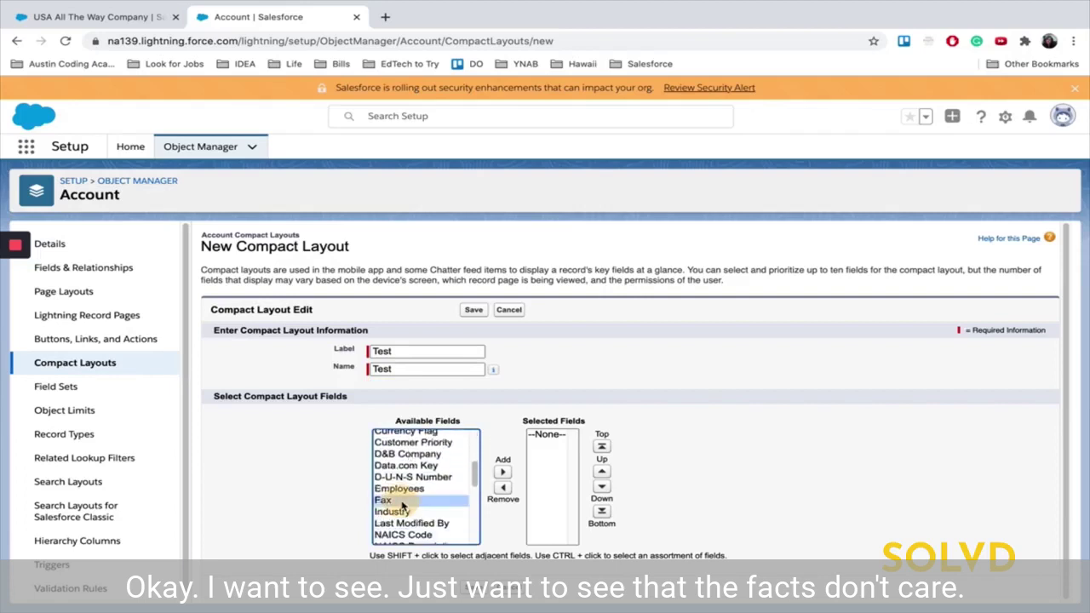
pyautogui.click(502, 471)
pyautogui.scroll(3, 409, 487)
pyautogui.click(416, 435)
pyautogui.click(502, 472)
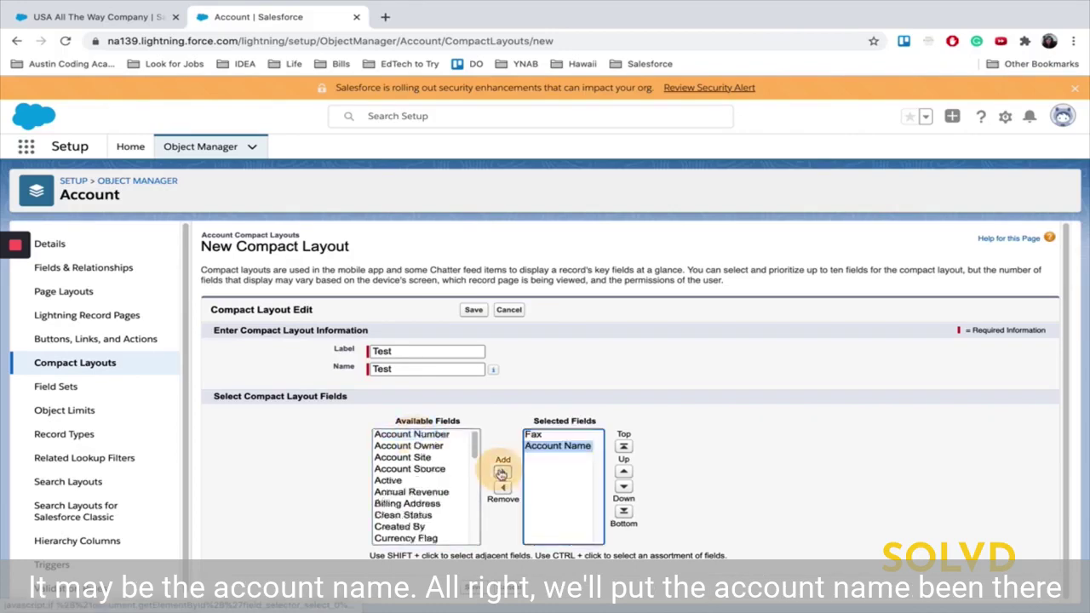
pyautogui.click(625, 473)
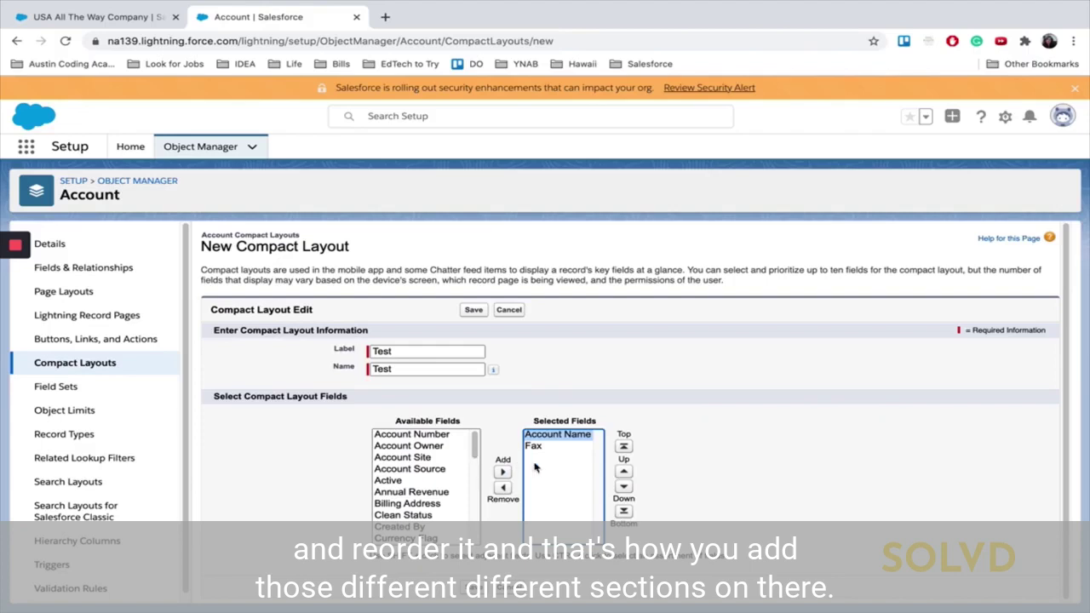
pyautogui.click(427, 492)
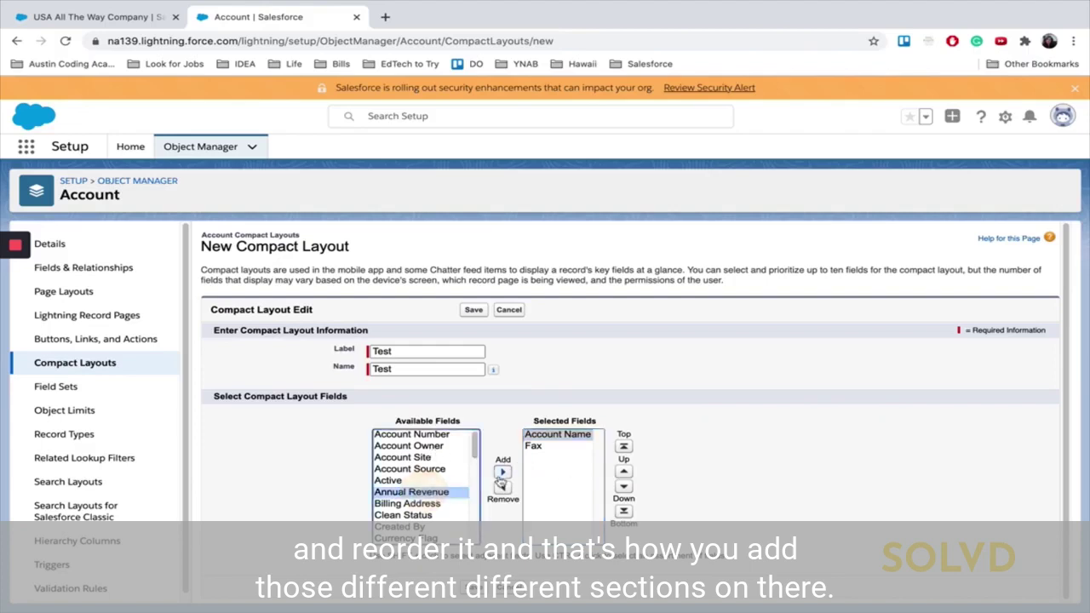
pyautogui.click(503, 472)
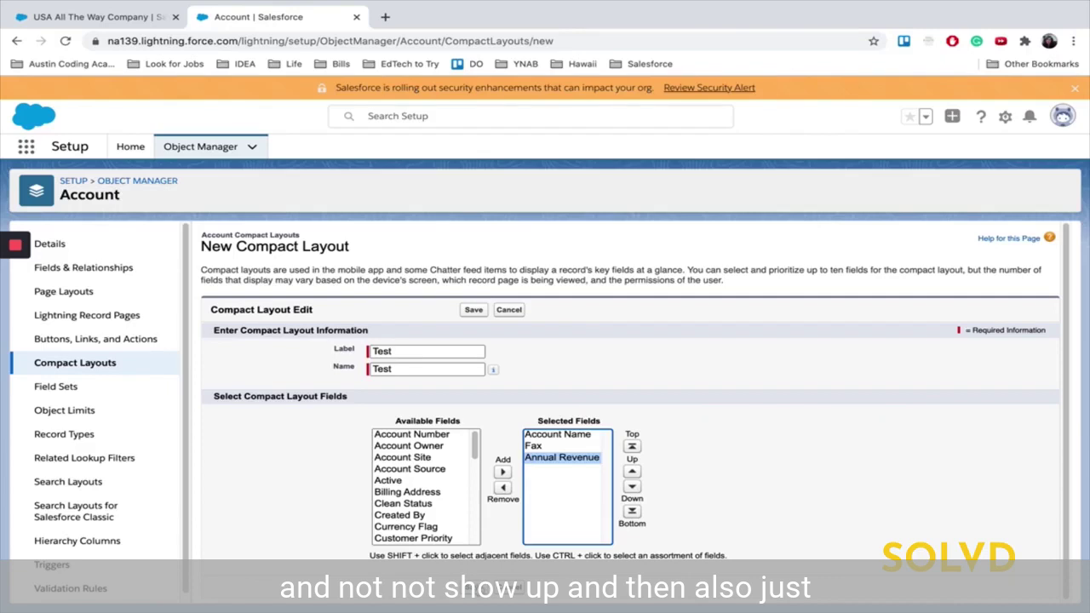
pyautogui.click(474, 309)
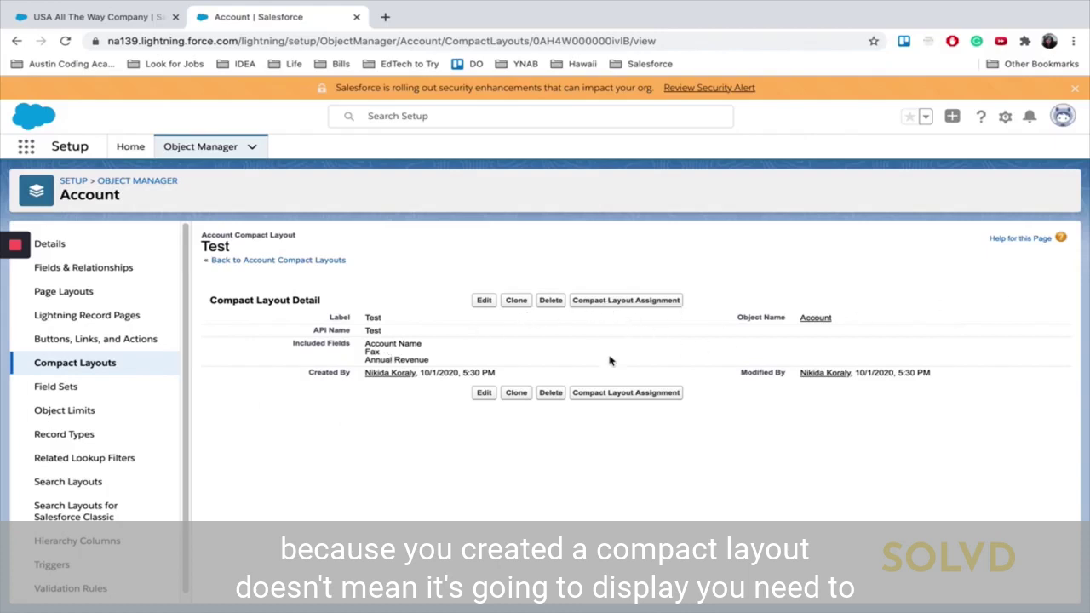
# - Edit the compact layout assignment, switching from Test back to Flags Only! as primary, and save
pyautogui.click(611, 397)
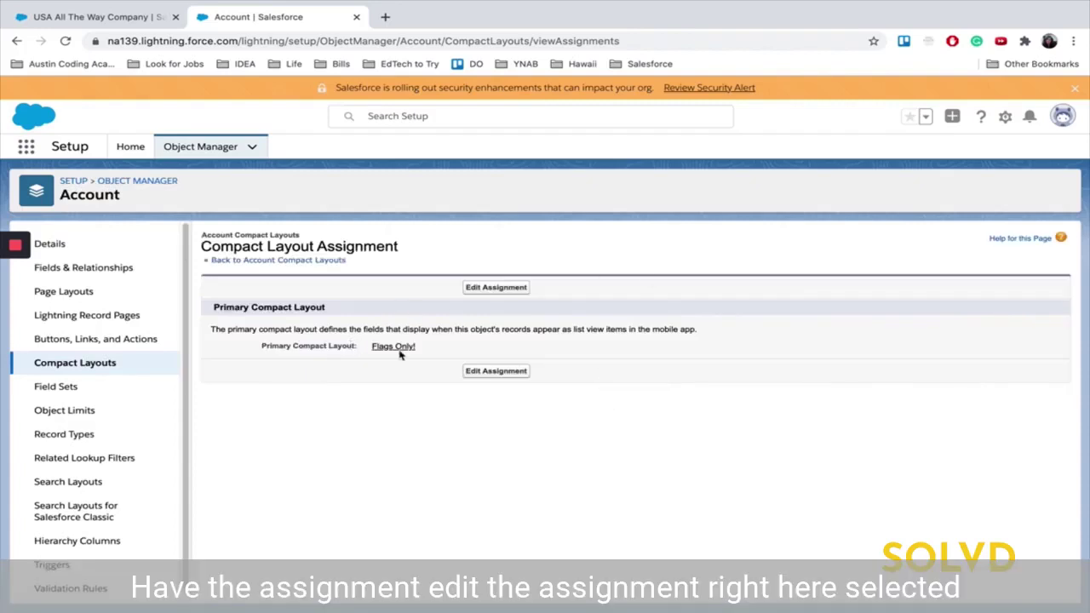
pyautogui.click(490, 289)
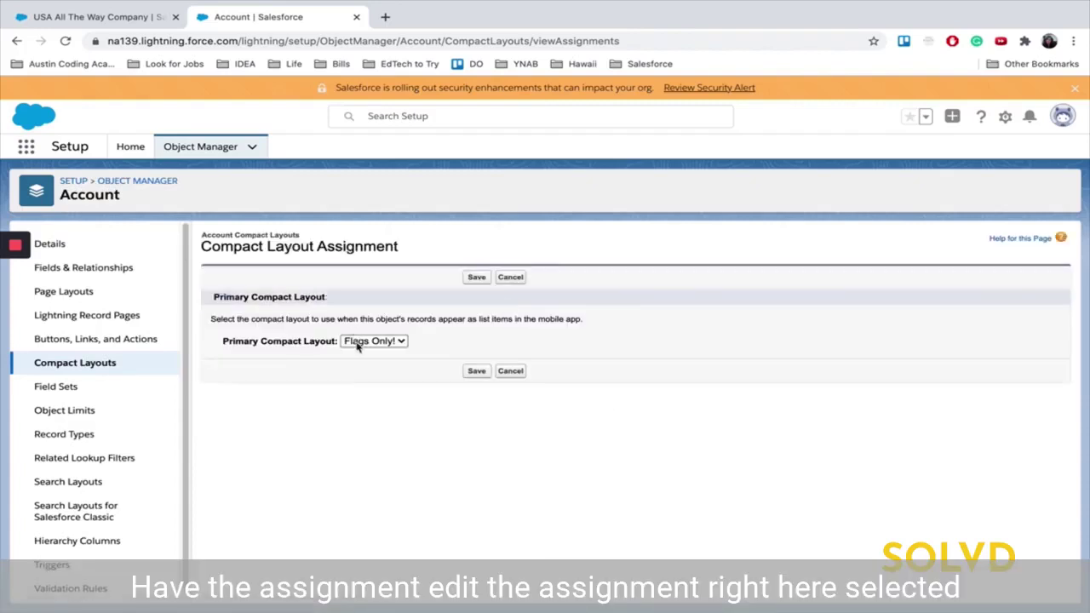
pyautogui.click(359, 342)
pyautogui.click(372, 344)
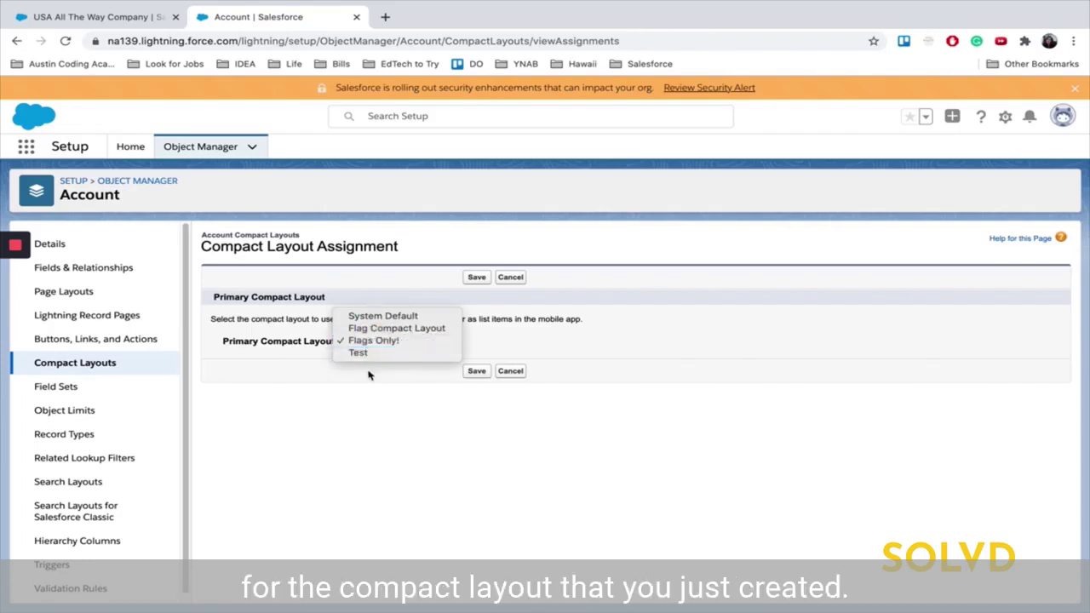
pyautogui.click(361, 351)
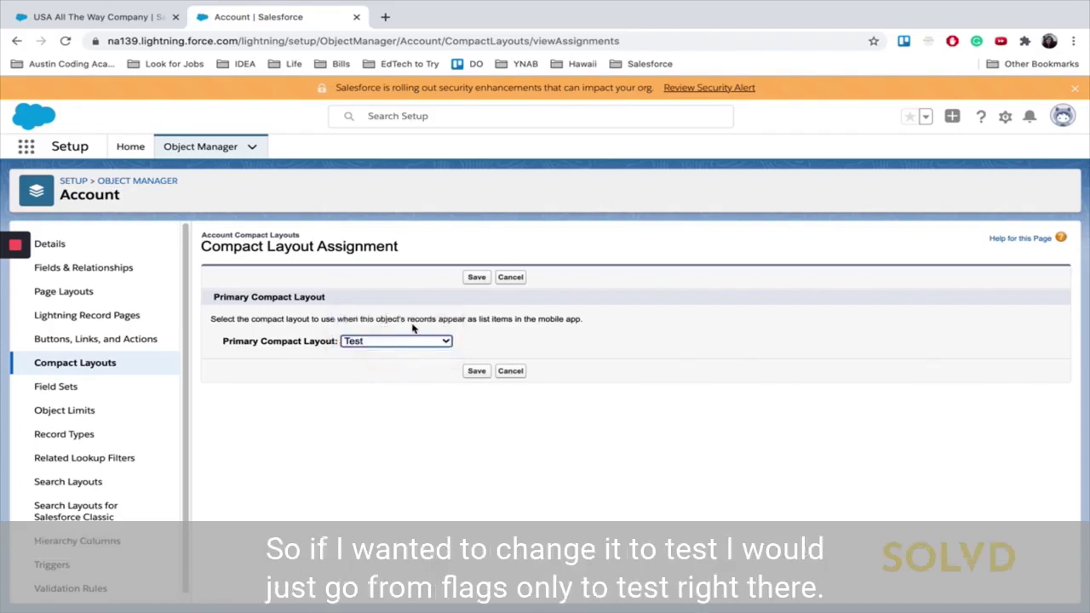
pyautogui.click(406, 341)
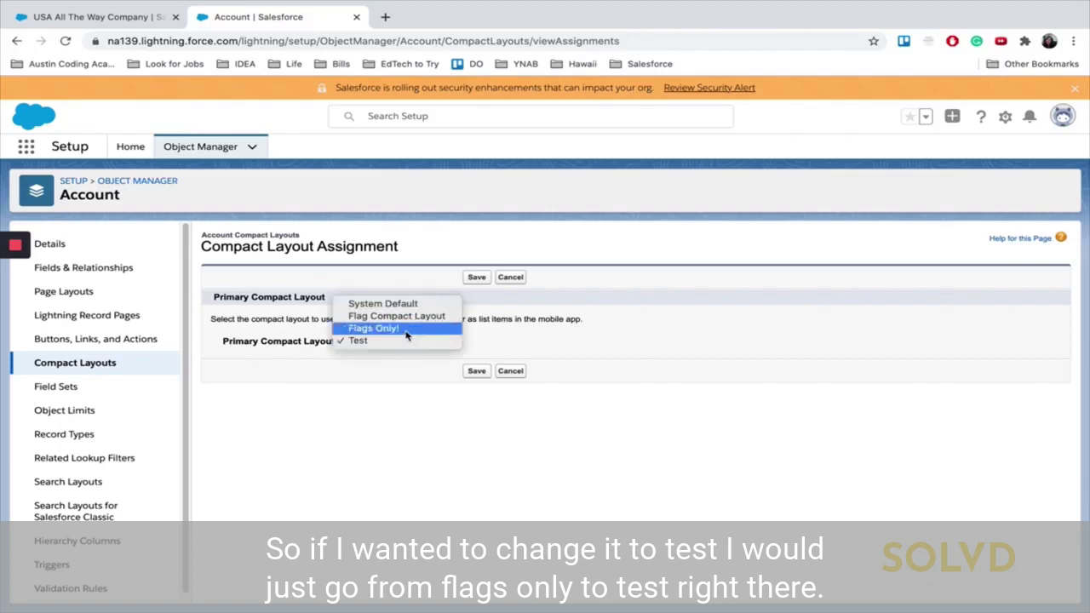
pyautogui.click(407, 334)
pyautogui.click(477, 370)
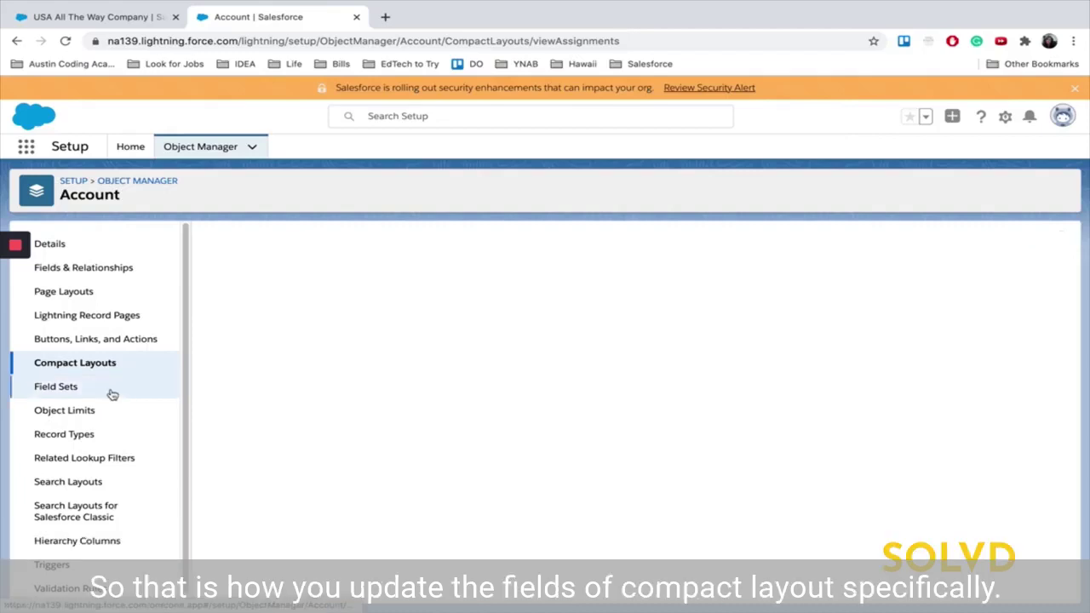
pyautogui.click(113, 365)
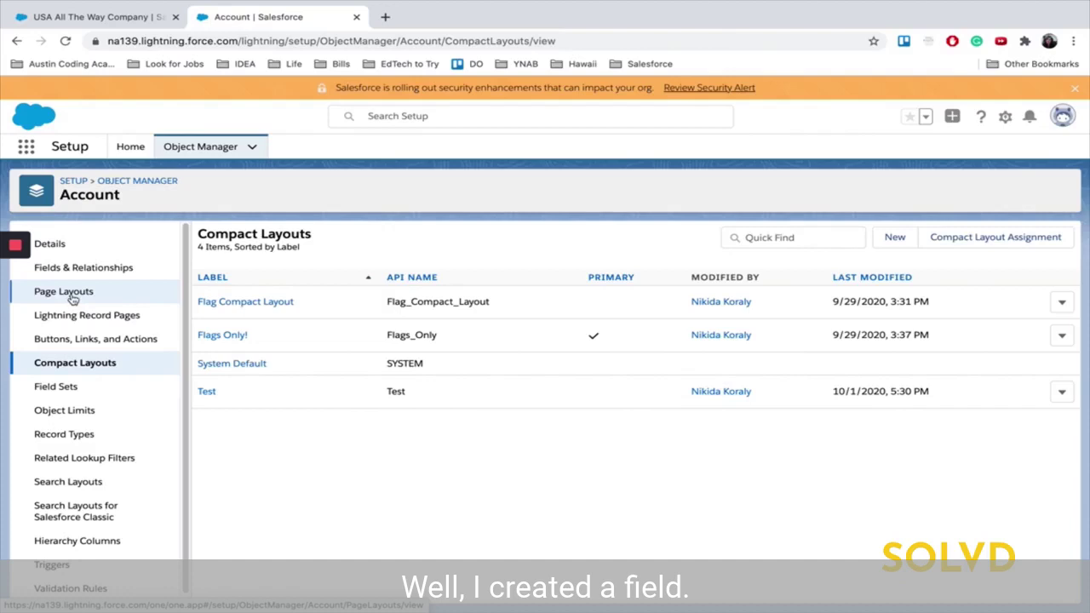
# - Filter the Account fields list by 'c' and open the Currency Flag field's details
pyautogui.click(80, 269)
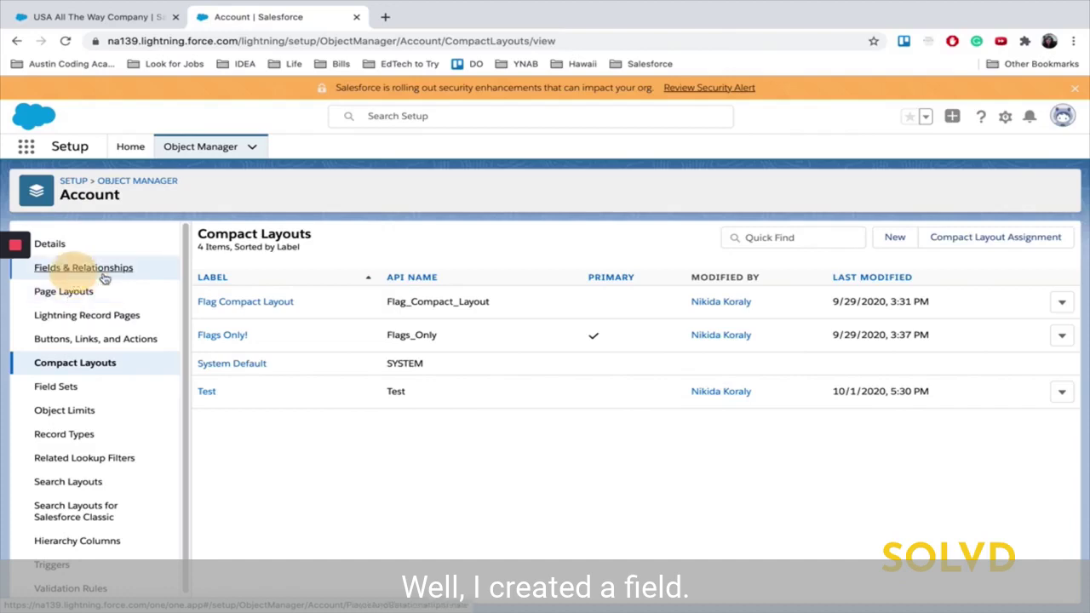
pyautogui.click(729, 237)
pyautogui.write('cur')
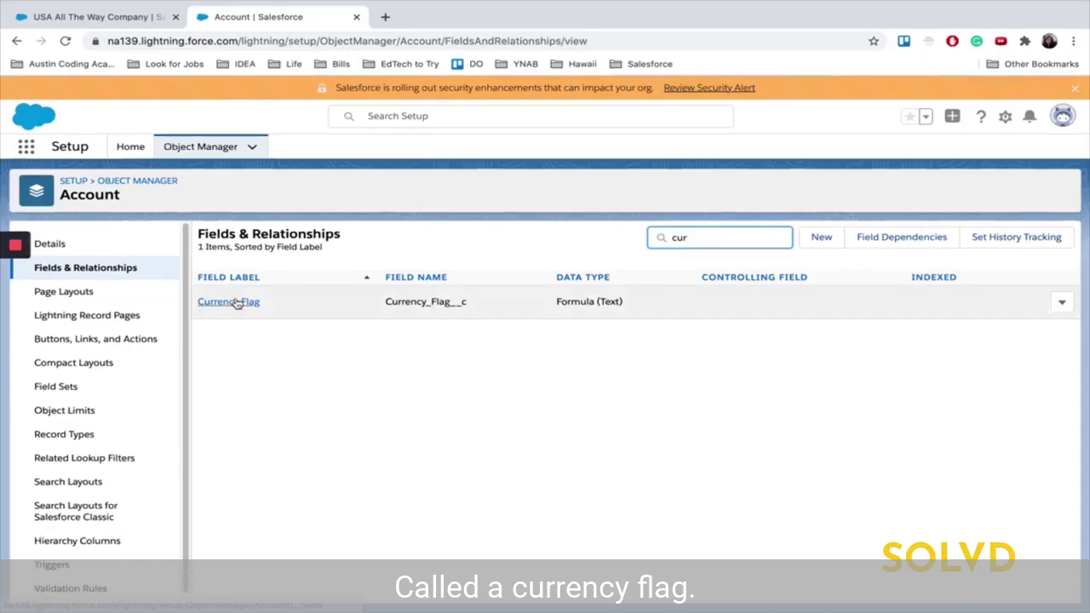
pyautogui.click(228, 331)
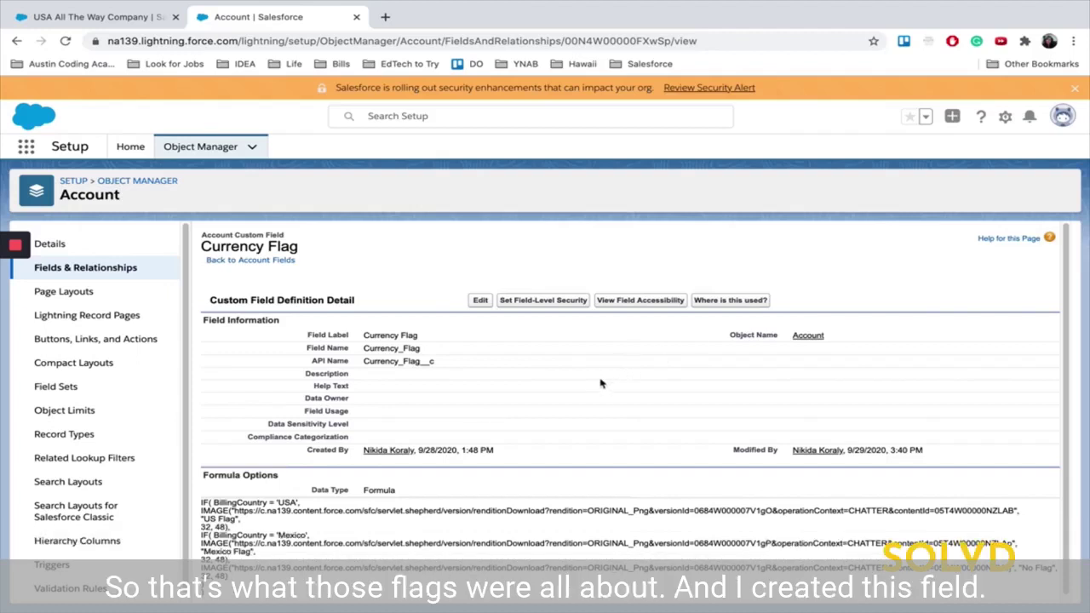
pyautogui.scroll(-1, 598, 396)
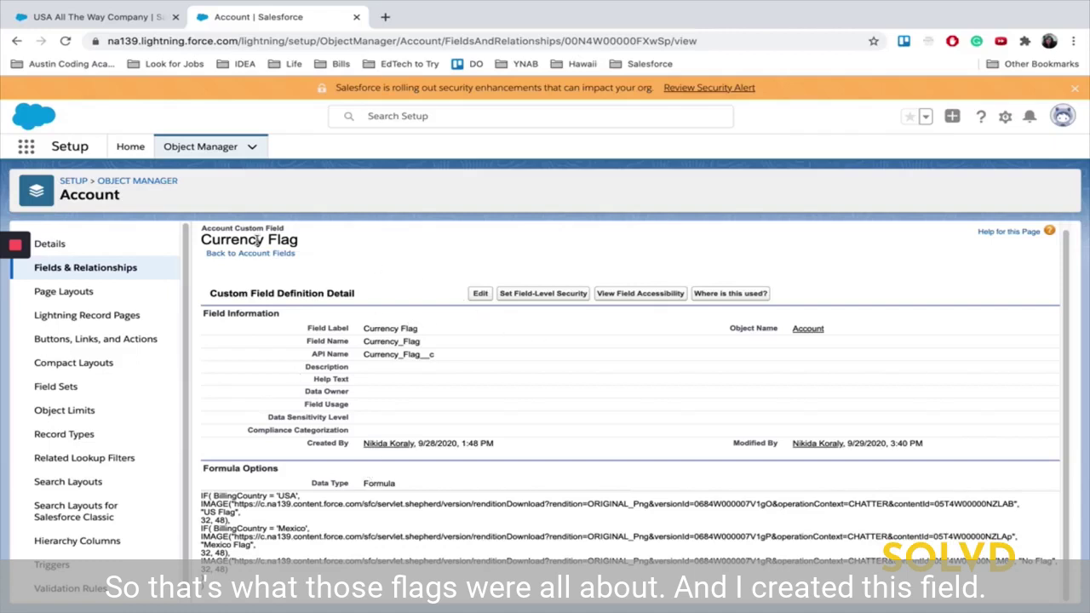
# - Edit the Currency Flag field and highlight the formula's USA billing country condition
pyautogui.click(481, 293)
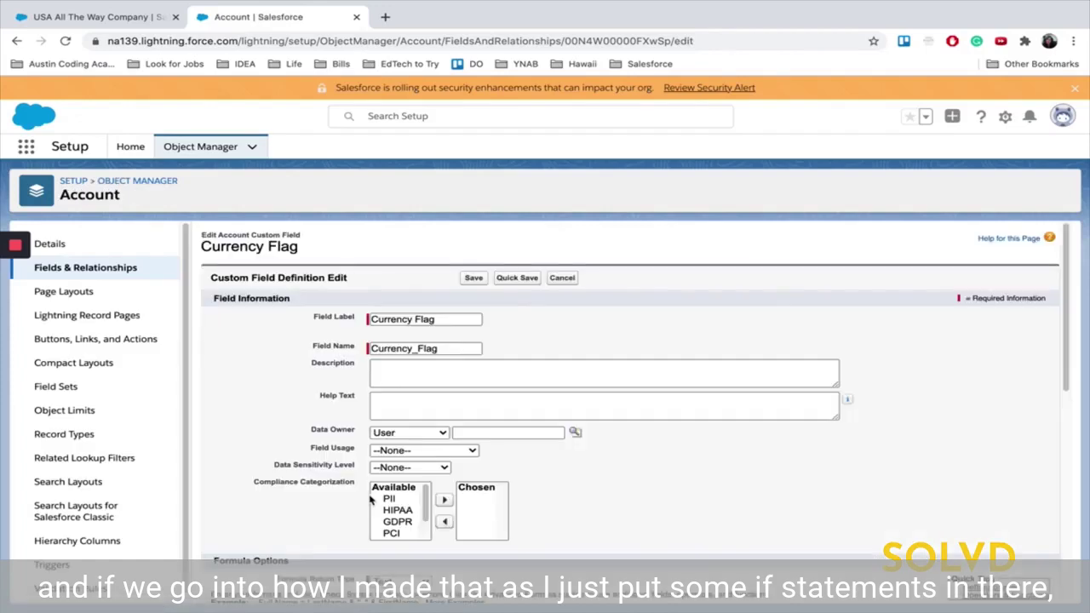
pyautogui.scroll(-3, 492, 480)
pyautogui.scroll(-3, 492, 480)
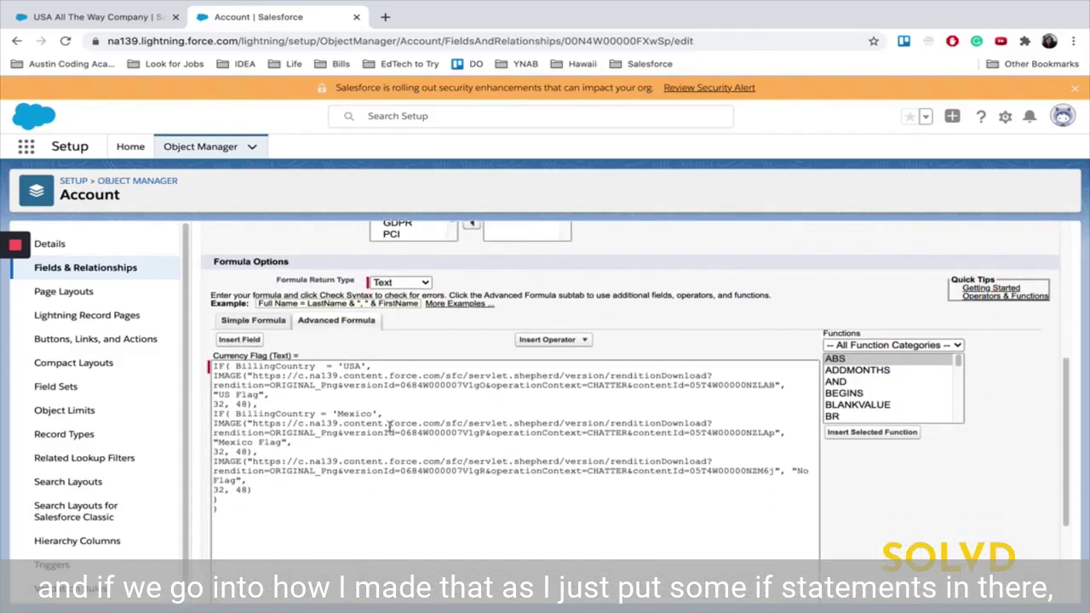
pyautogui.click(255, 378)
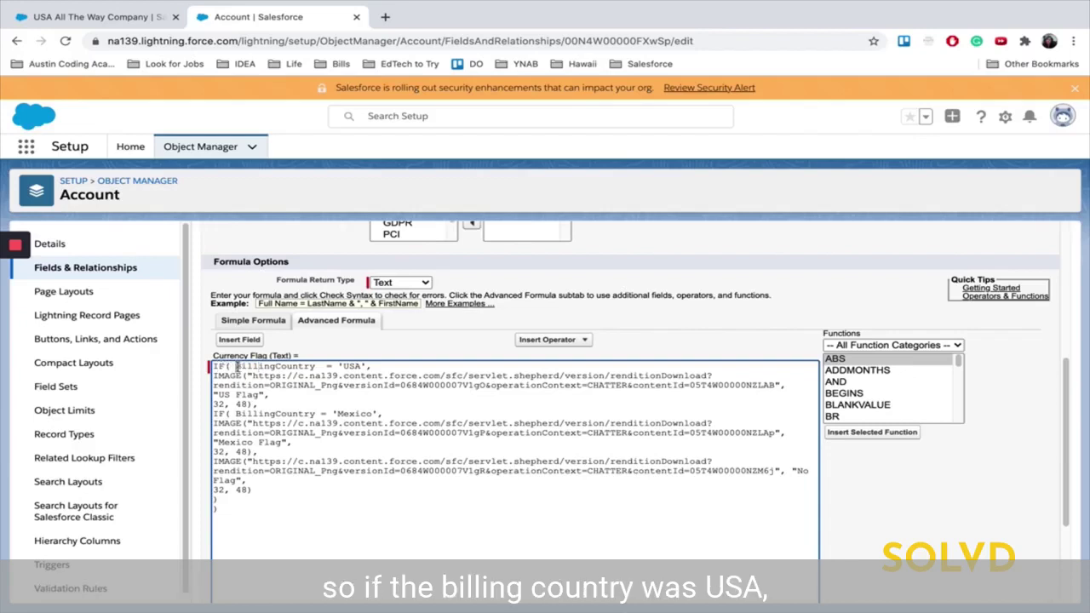
pyautogui.moveTo(237, 367); pyautogui.dragTo(370, 367)
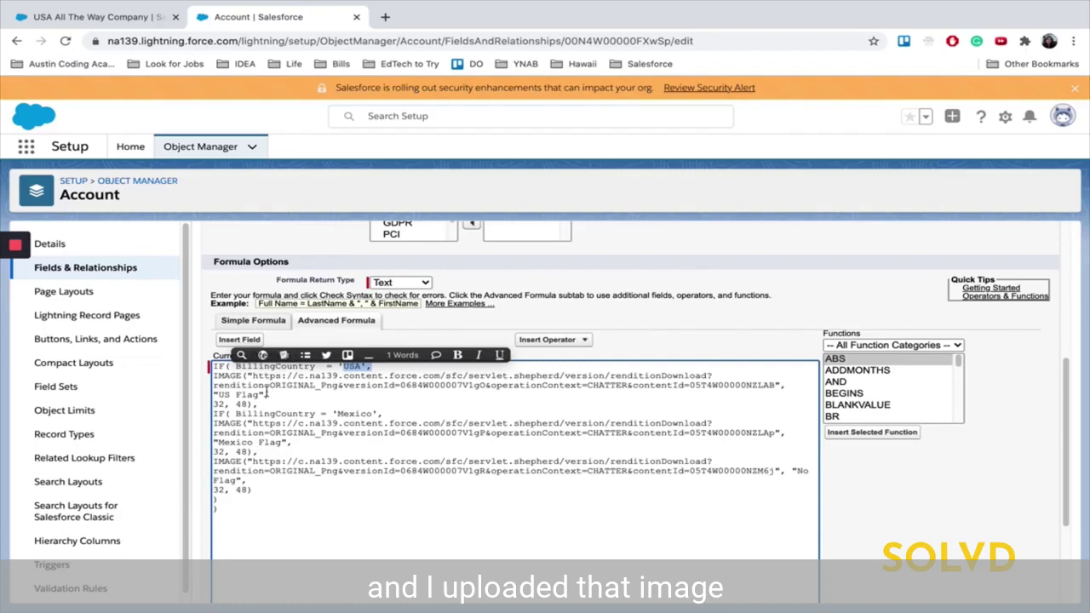
pyautogui.click(582, 393)
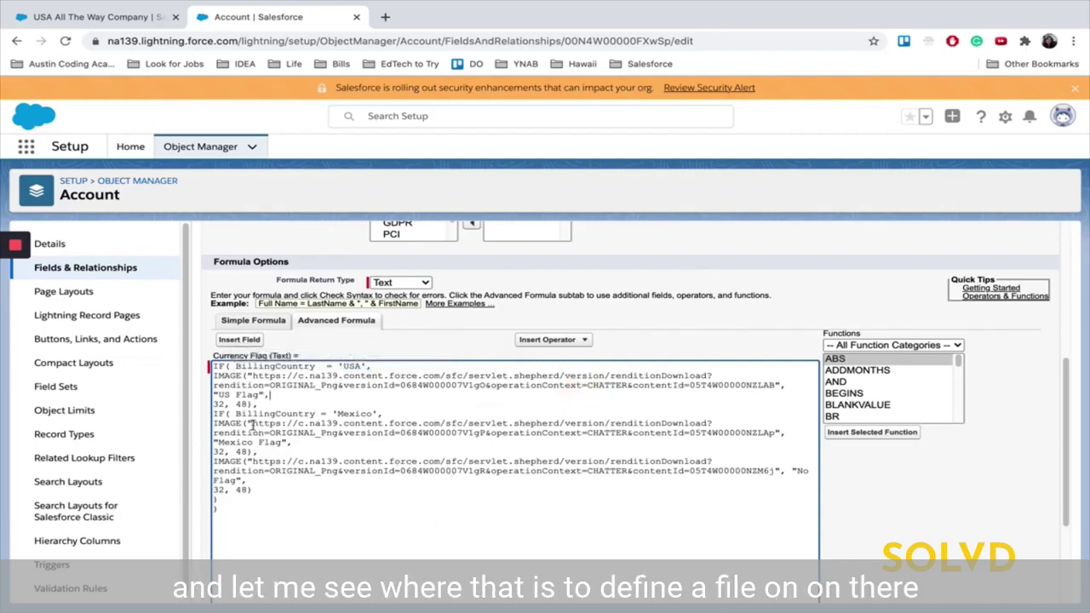
# - Highlight the Mexico image address, the Mexico Flag label and the word Flag in US Flag
pyautogui.moveTo(252, 425); pyautogui.dragTo(714, 440)
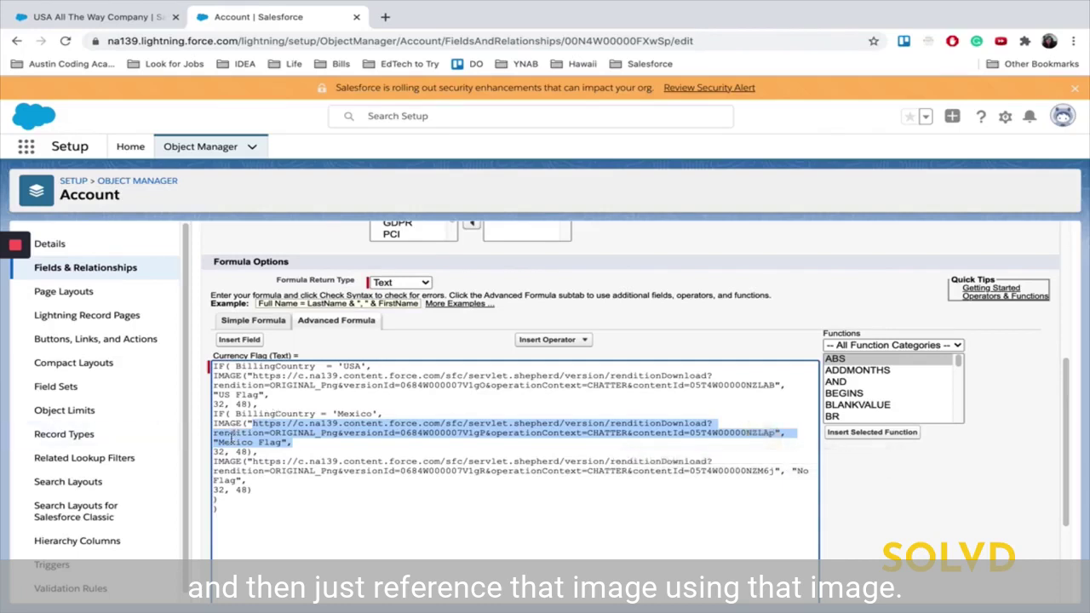
pyautogui.moveTo(244, 423); pyautogui.dragTo(713, 423)
pyautogui.scroll(-1, 919, 385)
pyautogui.scroll(-3, 920, 385)
pyautogui.scroll(1, 919, 385)
pyautogui.moveTo(282, 437); pyautogui.dragTo(218, 442)
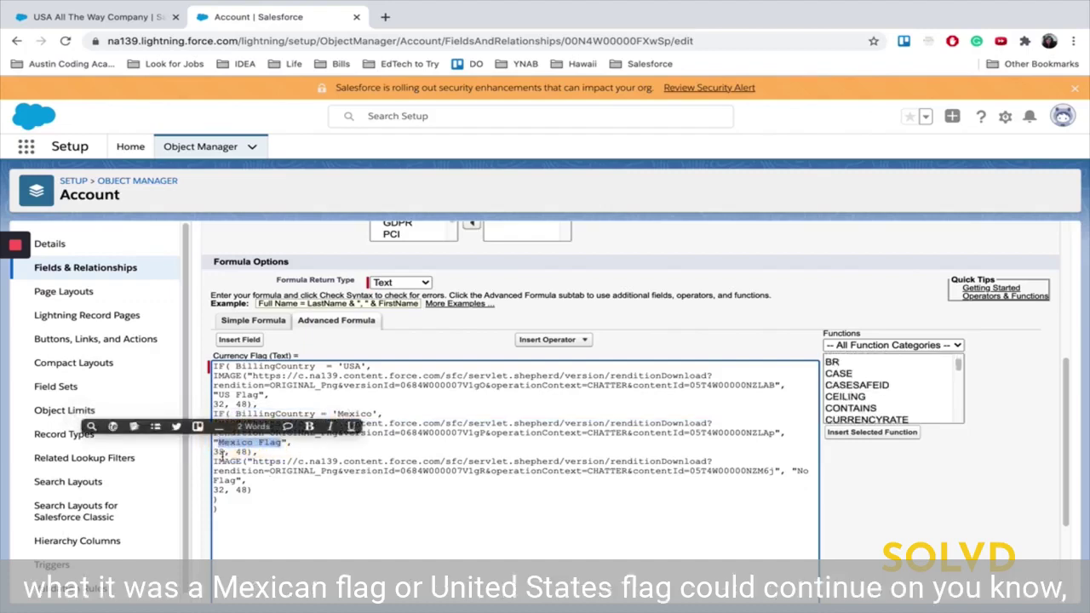
pyautogui.rightClick(251, 397)
pyautogui.press('Escape')
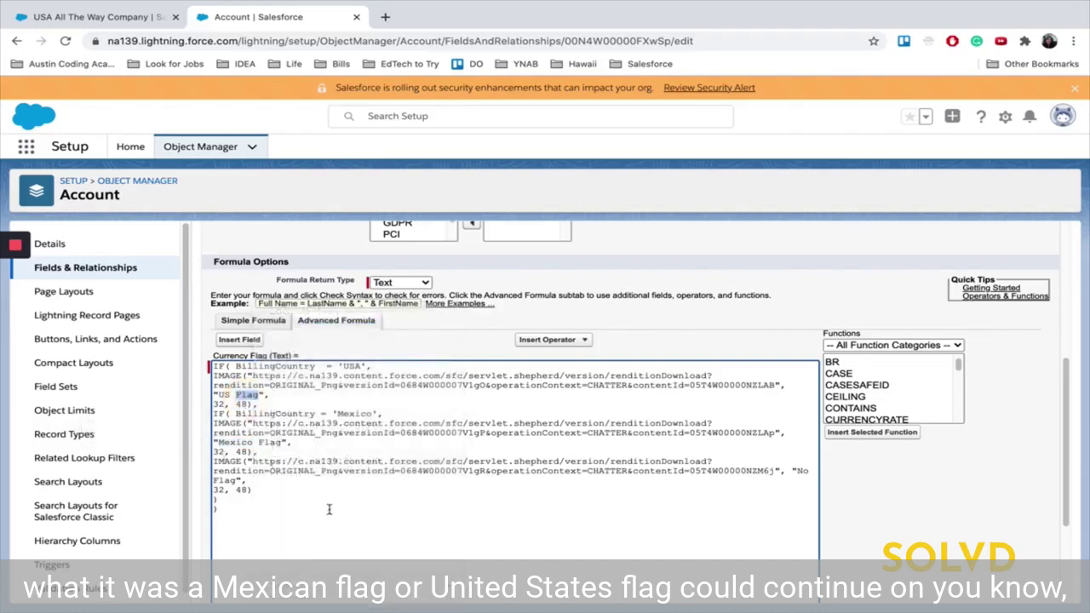
pyautogui.scroll(-1, 324, 490)
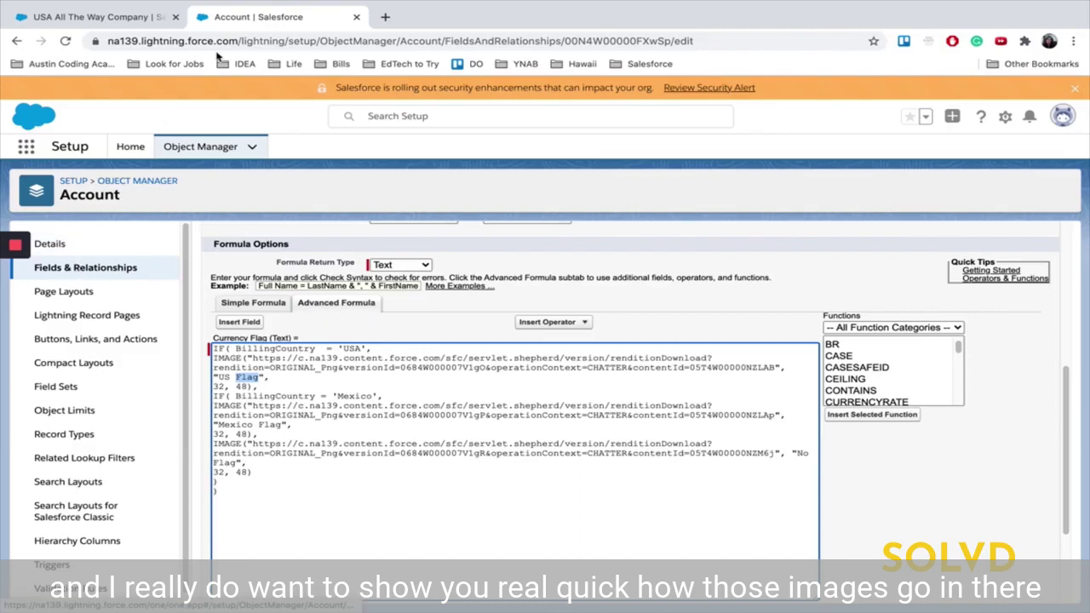
# - Find Files through an App Launcher search for 'fil' and open the Flags library under Libraries
pyautogui.click(158, 18)
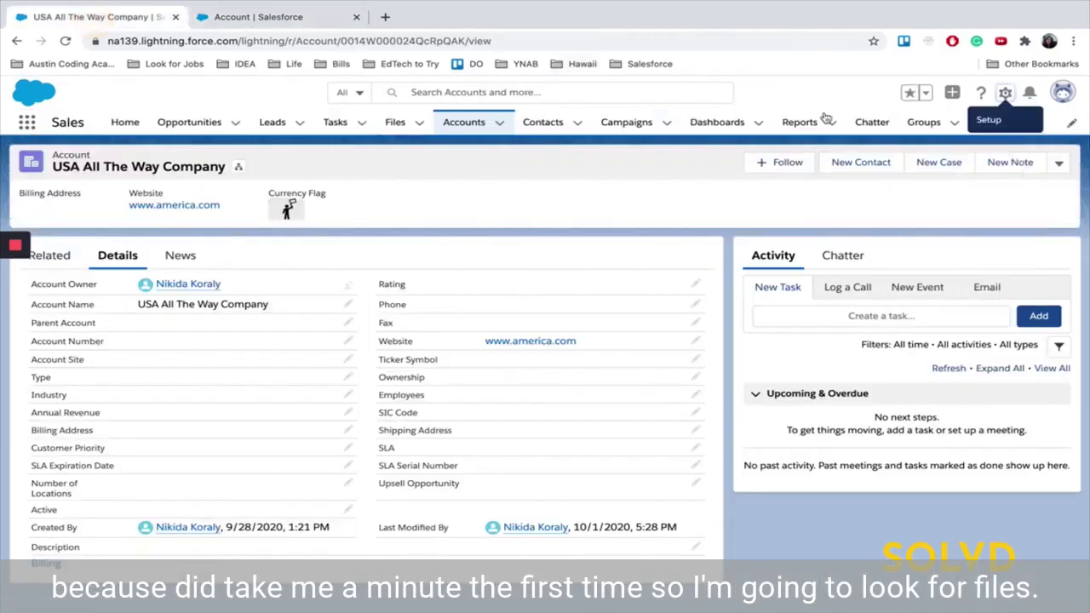
pyautogui.click(27, 122)
pyautogui.write('f')
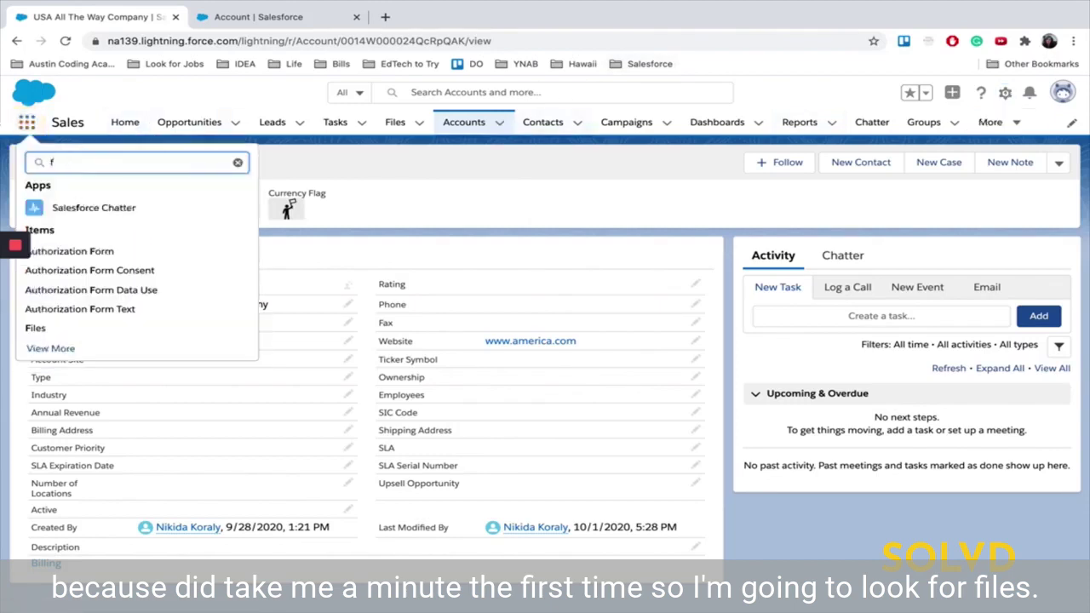
pyautogui.write('il')
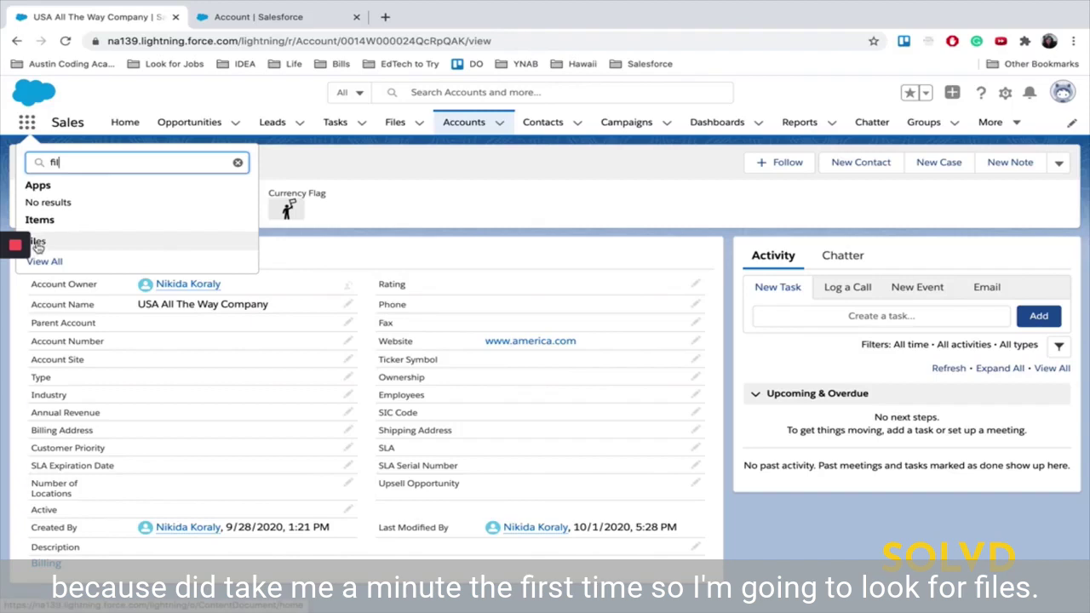
pyautogui.click(38, 242)
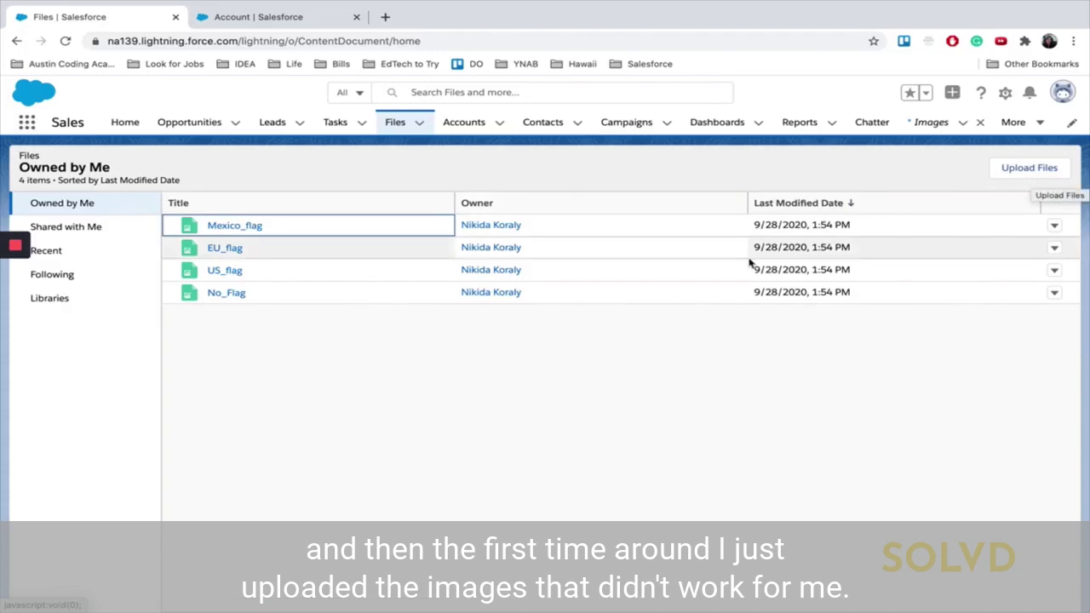
pyautogui.click(49, 299)
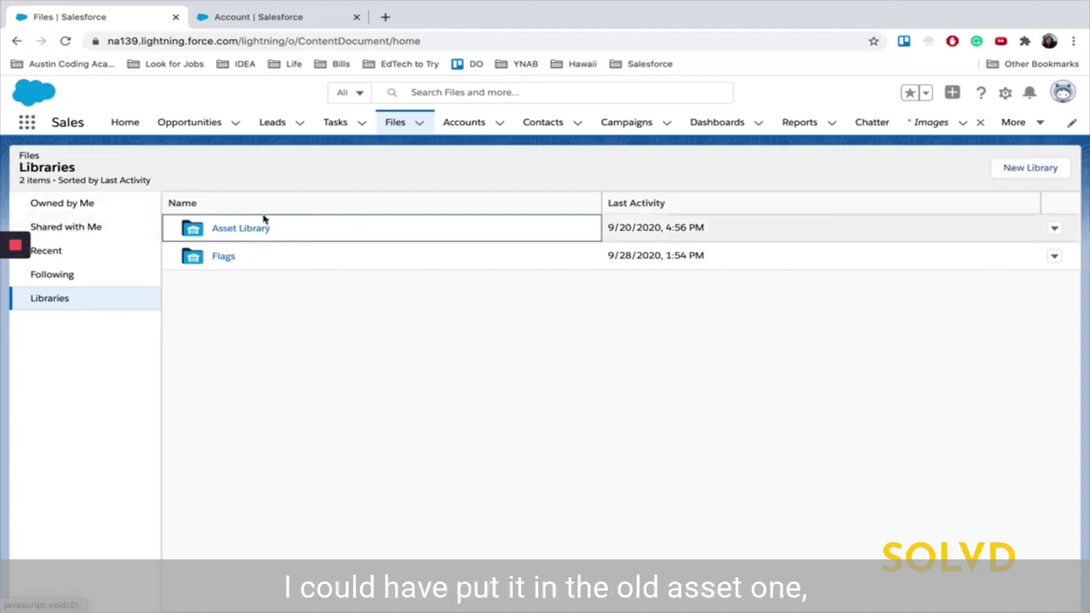
pyautogui.click(223, 255)
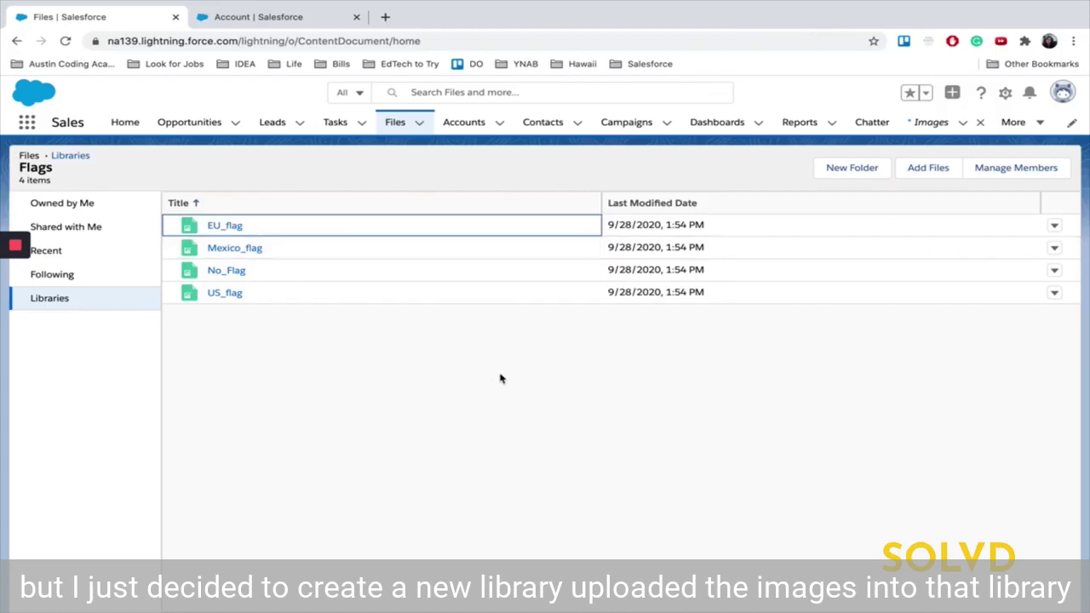
# - Copy the Mexico_flag image address and paste it into a new browser tab
pyautogui.click(244, 250)
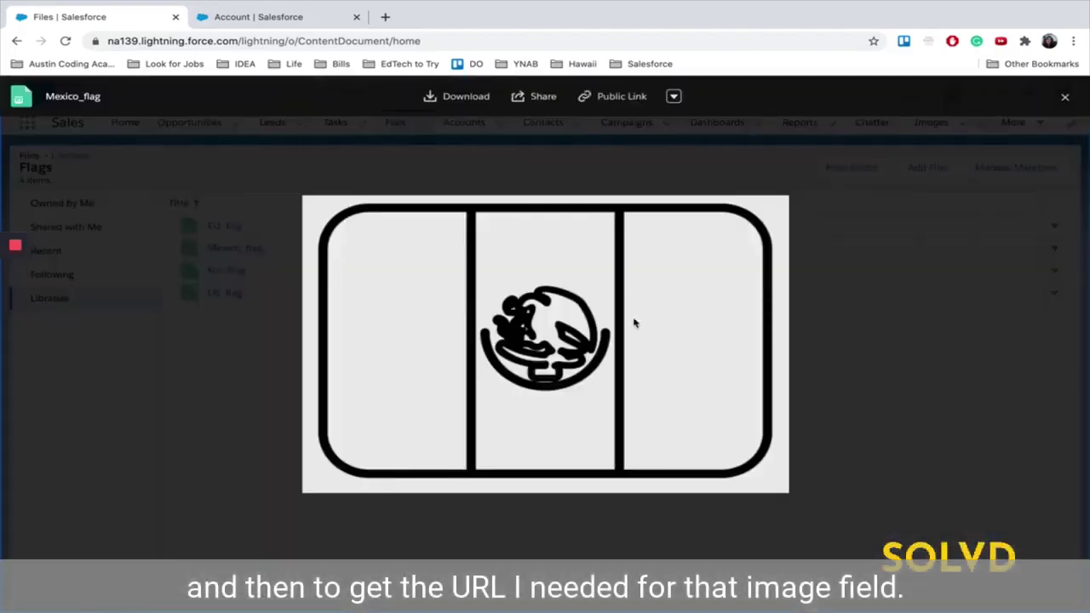
pyautogui.rightClick(531, 330)
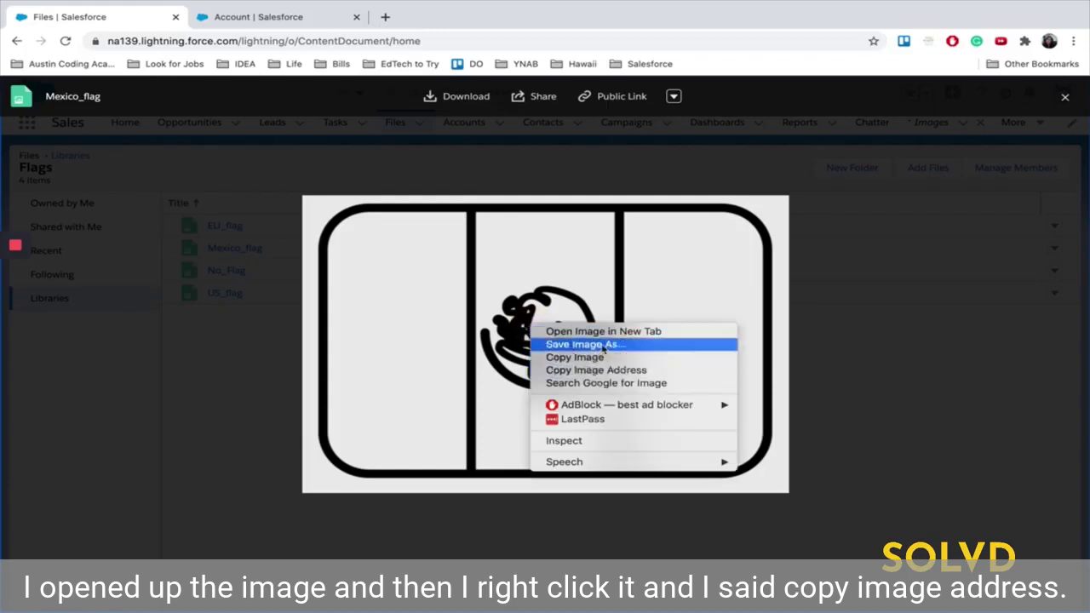
pyautogui.click(637, 373)
pyautogui.click(385, 17)
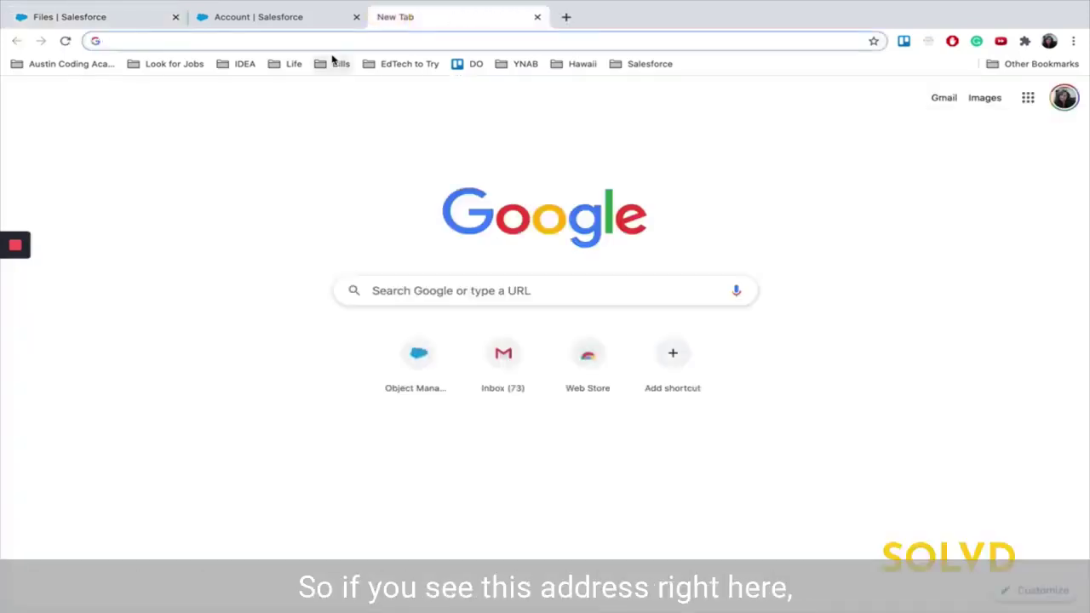
pyautogui.hotkey('ctrl', 'v')
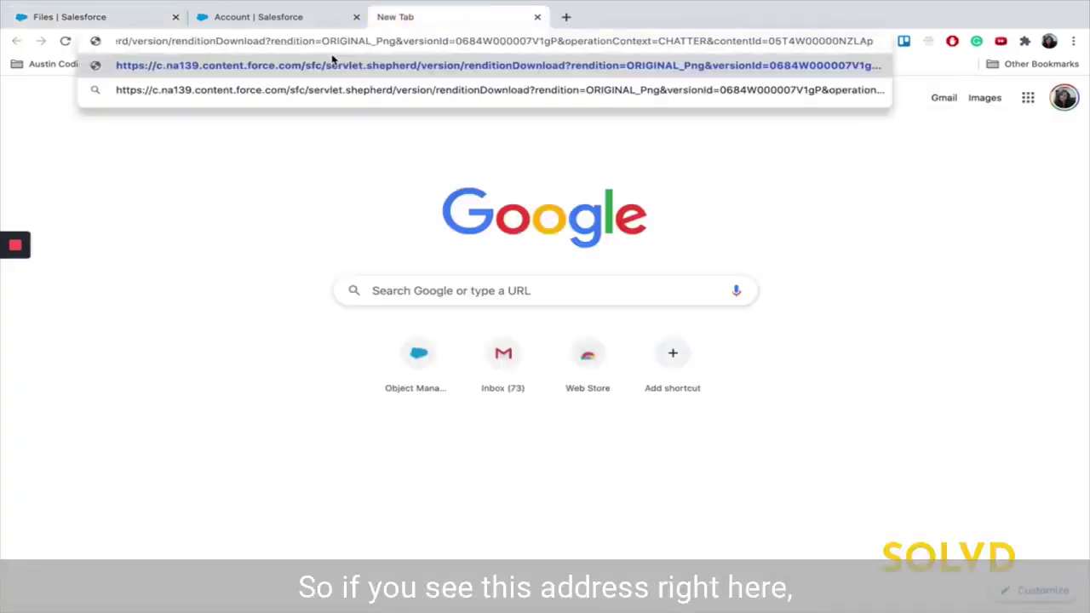
# - Inspect the start of the pasted image address, then close the Mexico_flag preview
pyautogui.moveTo(317, 41); pyautogui.dragTo(94, 41)
pyautogui.click(311, 17)
pyautogui.click(430, 14)
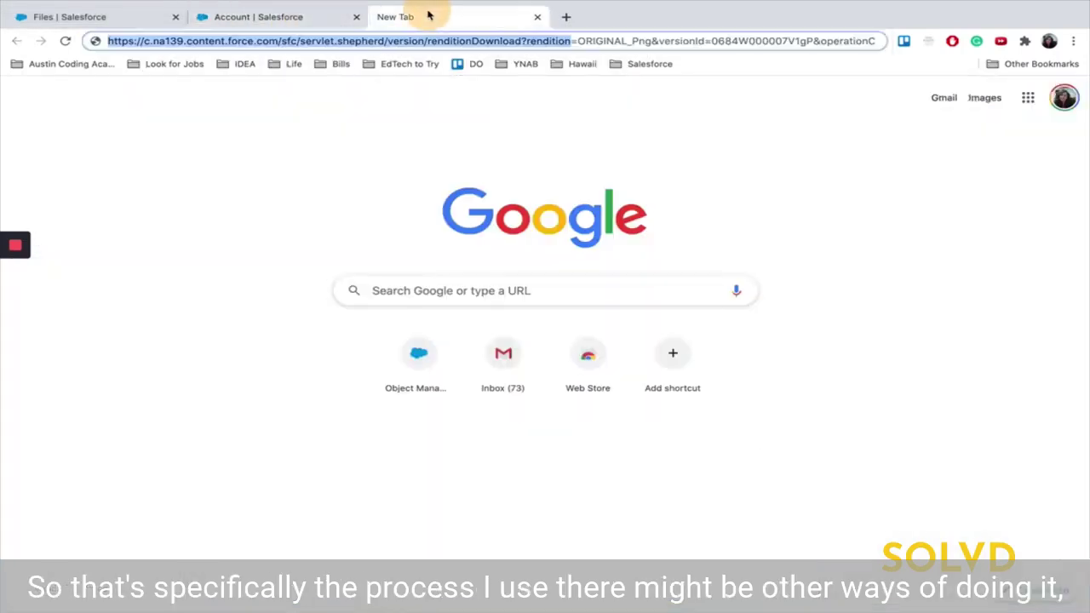
pyautogui.click(117, 19)
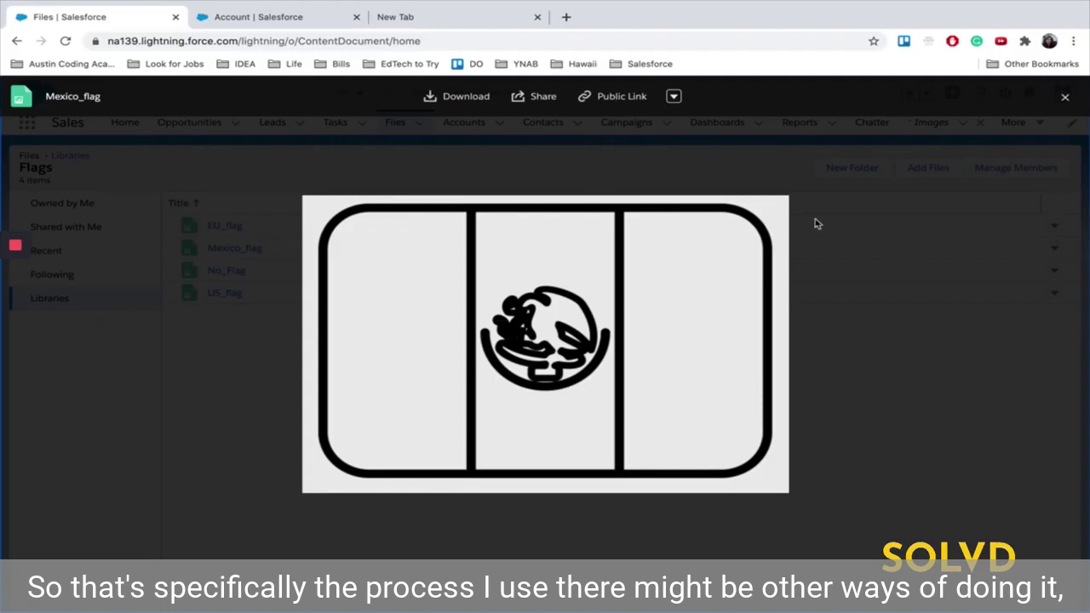
pyautogui.click(898, 365)
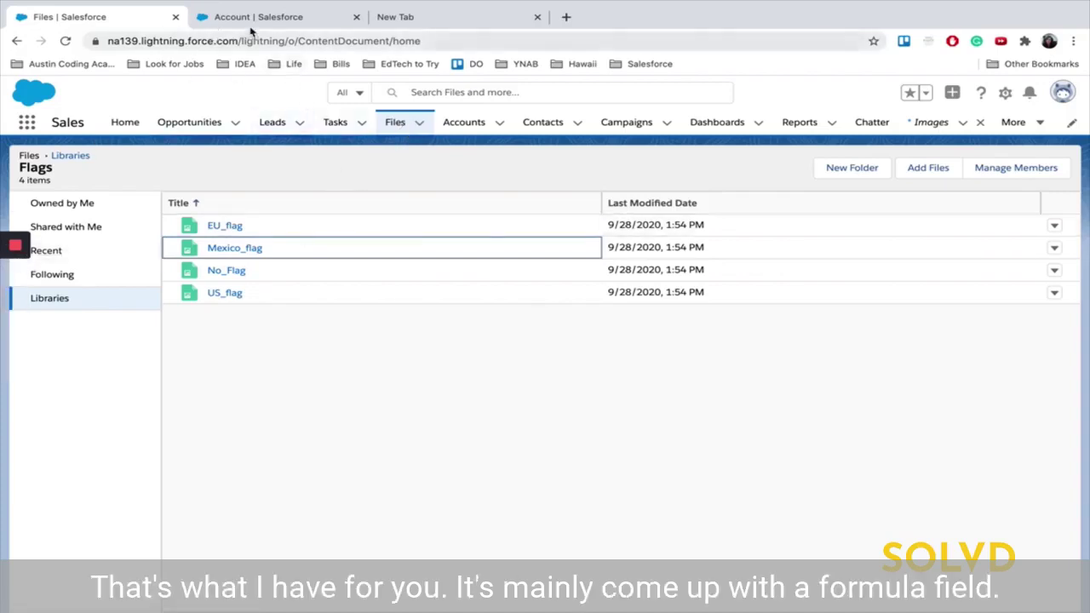
# - Go back to the Currency Flag editor and select the entire USA/Mexico/No Flag formula
pyautogui.click(252, 18)
pyautogui.scroll(-1, 353, 460)
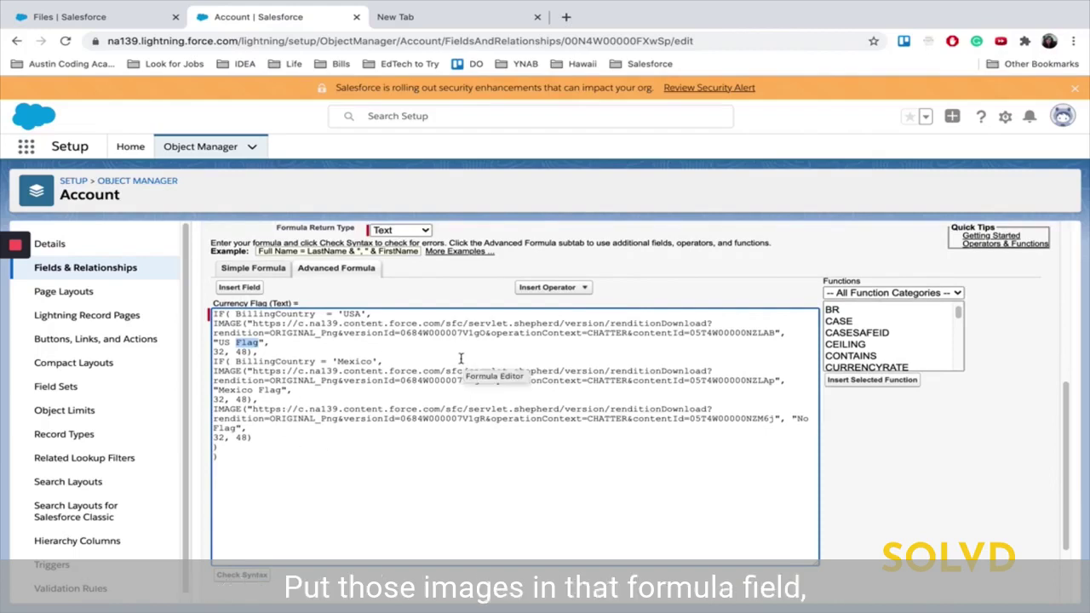
pyautogui.scroll(-1, 277, 388)
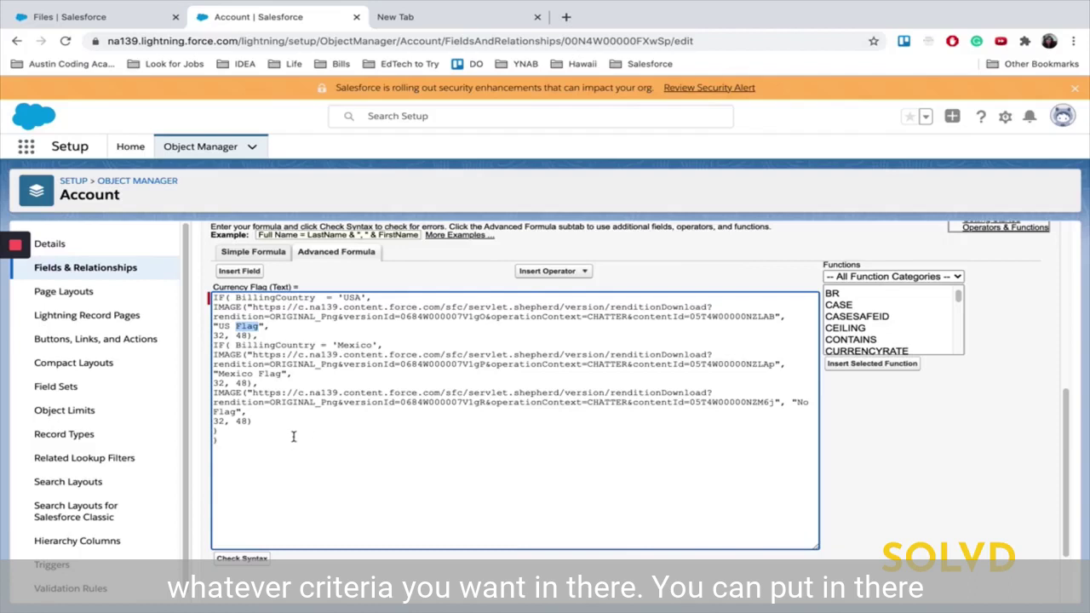
pyautogui.moveTo(222, 452); pyautogui.dragTo(213, 293)
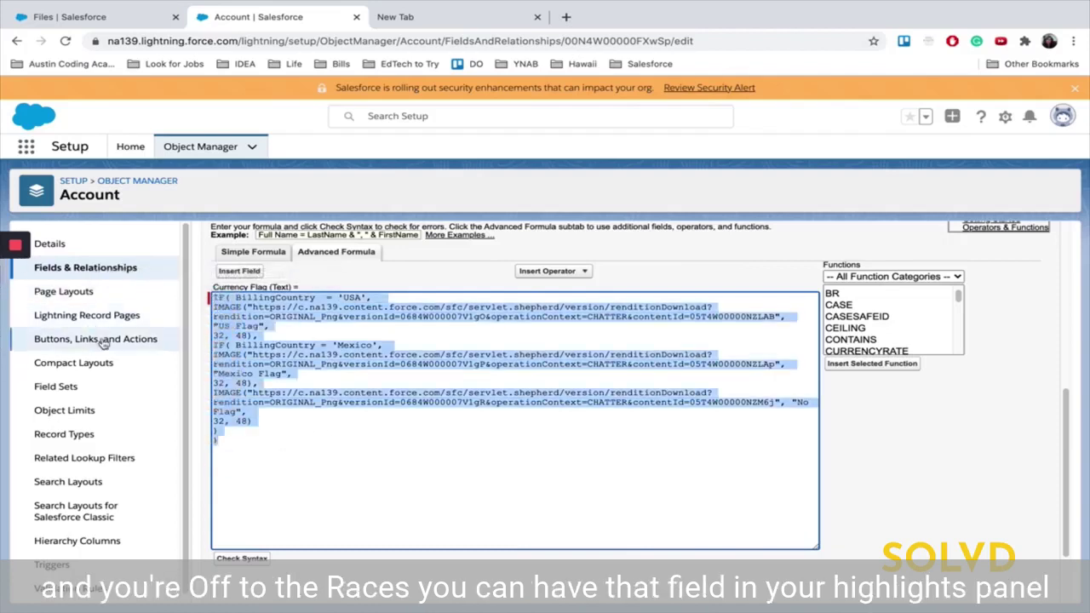